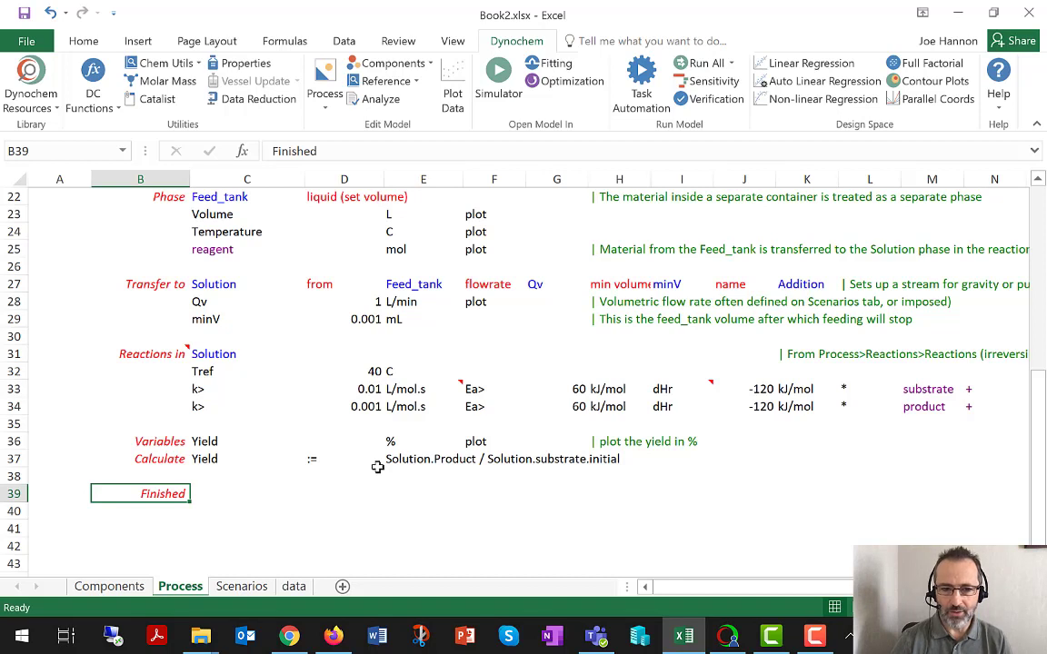
- Change the second reaction's activation energy in G34 from 60 to 90 kJ/mol
left_click(566, 408)
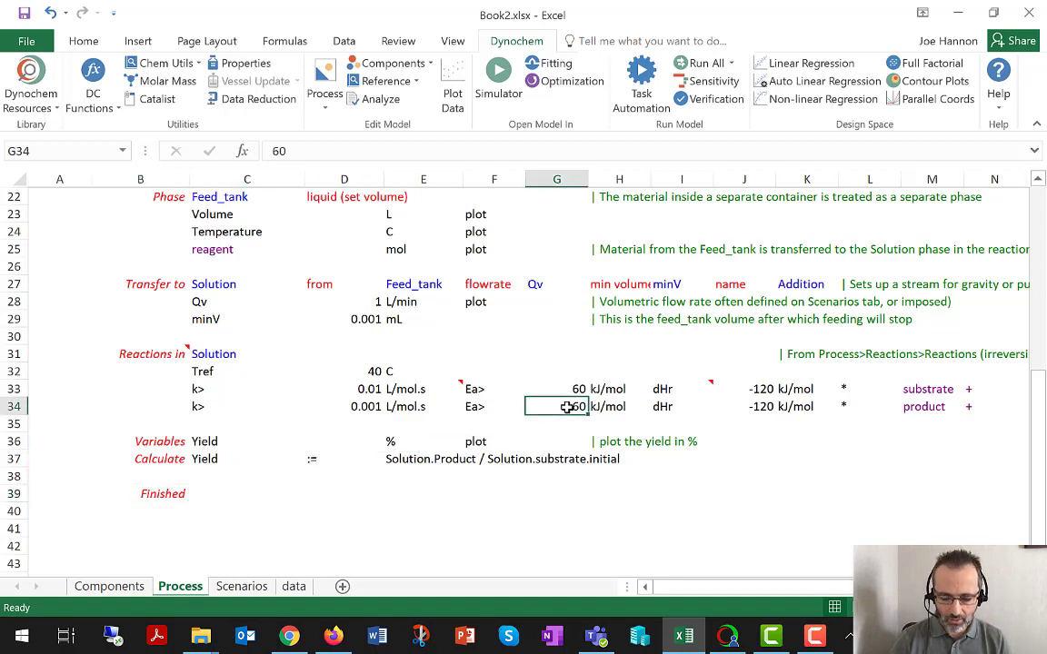
type("90")
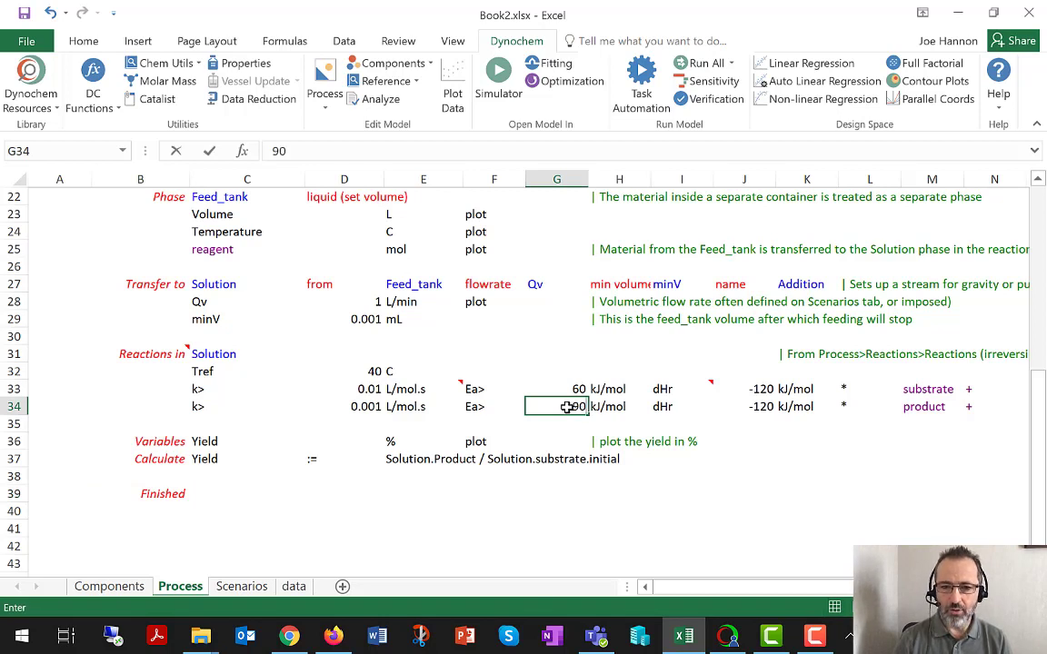
key("Return")
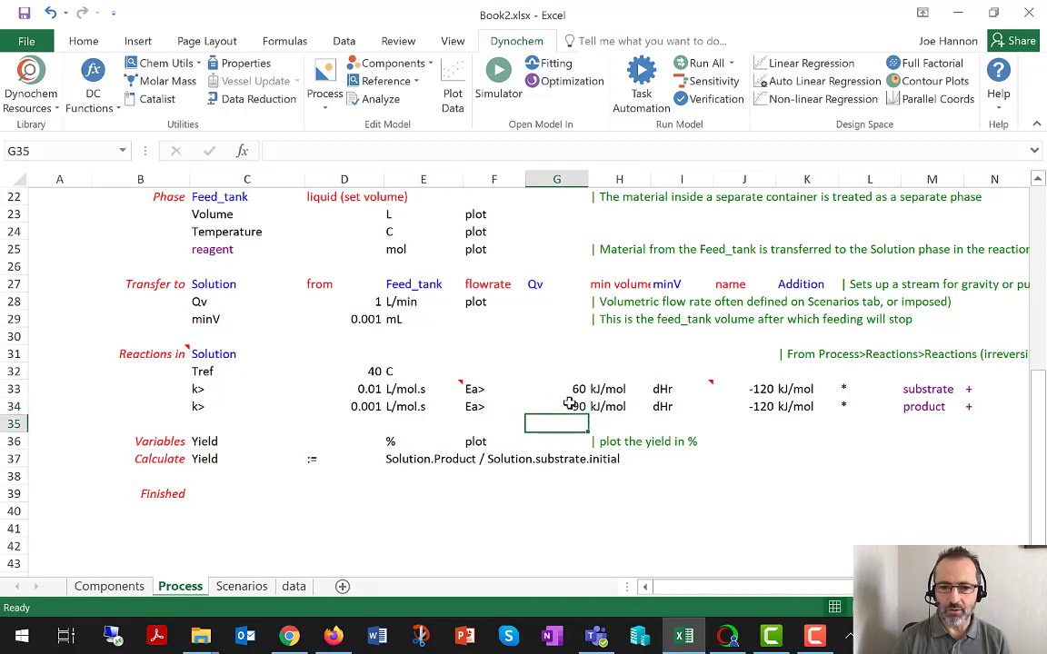
left_click(570, 403)
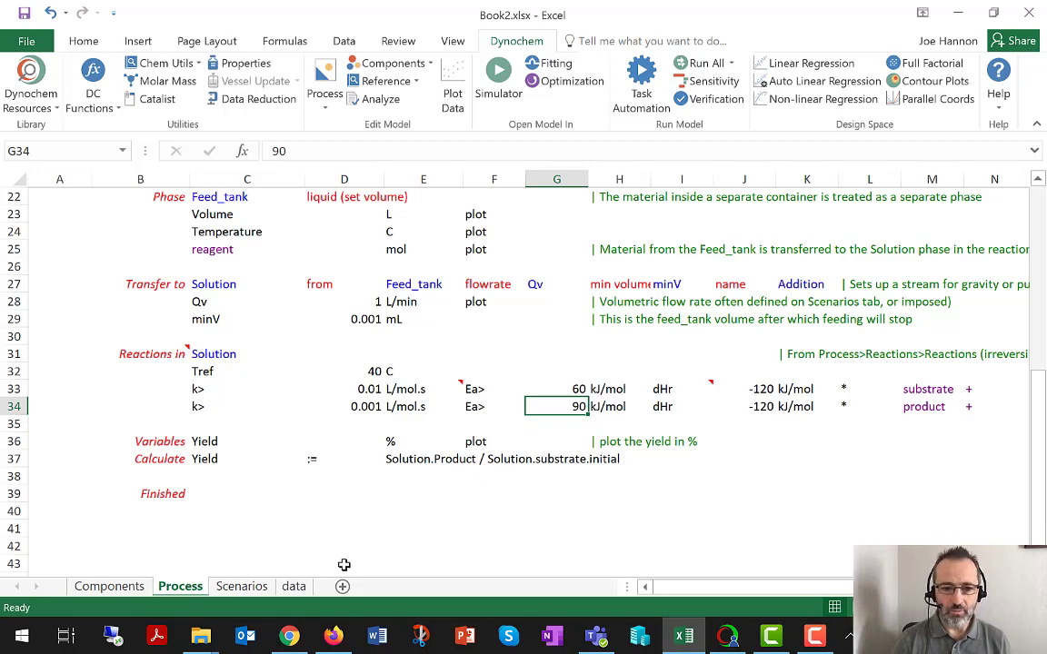
- On the data sheet, set exp1's 0 and 300 min temperatures to 30 and clear the 60 and 90 min values
left_click(295, 587)
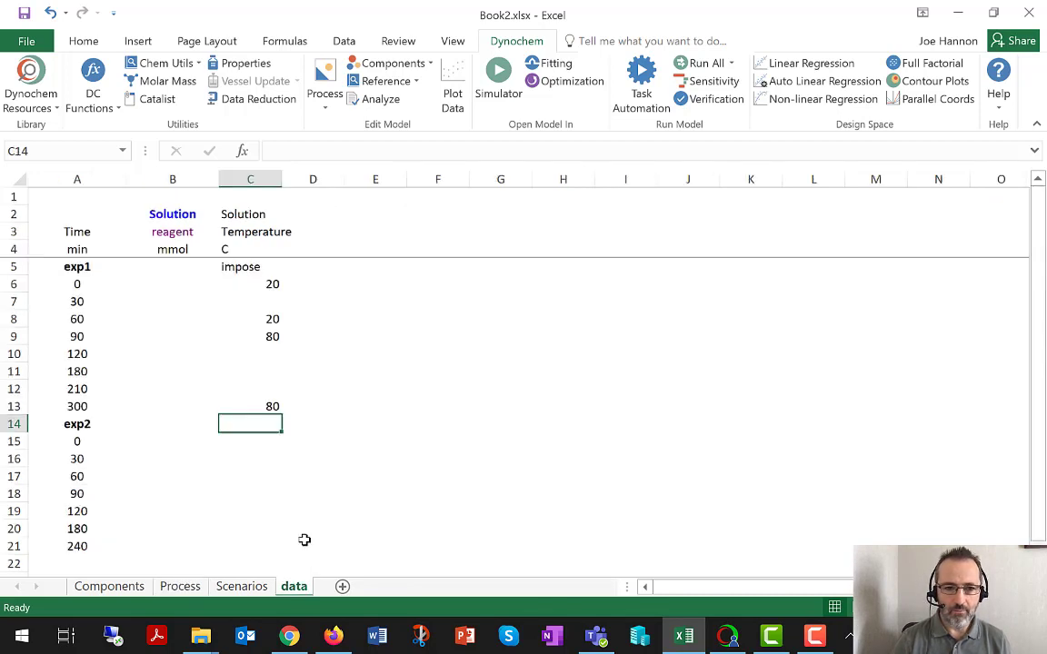
left_click(261, 285)
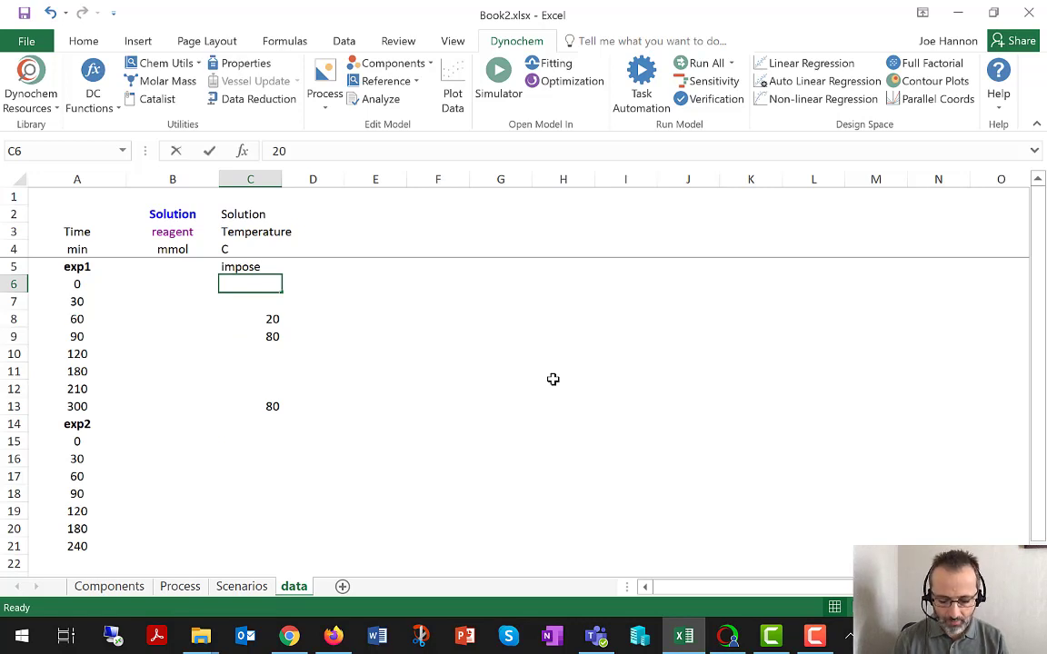
type("30")
key("Return")
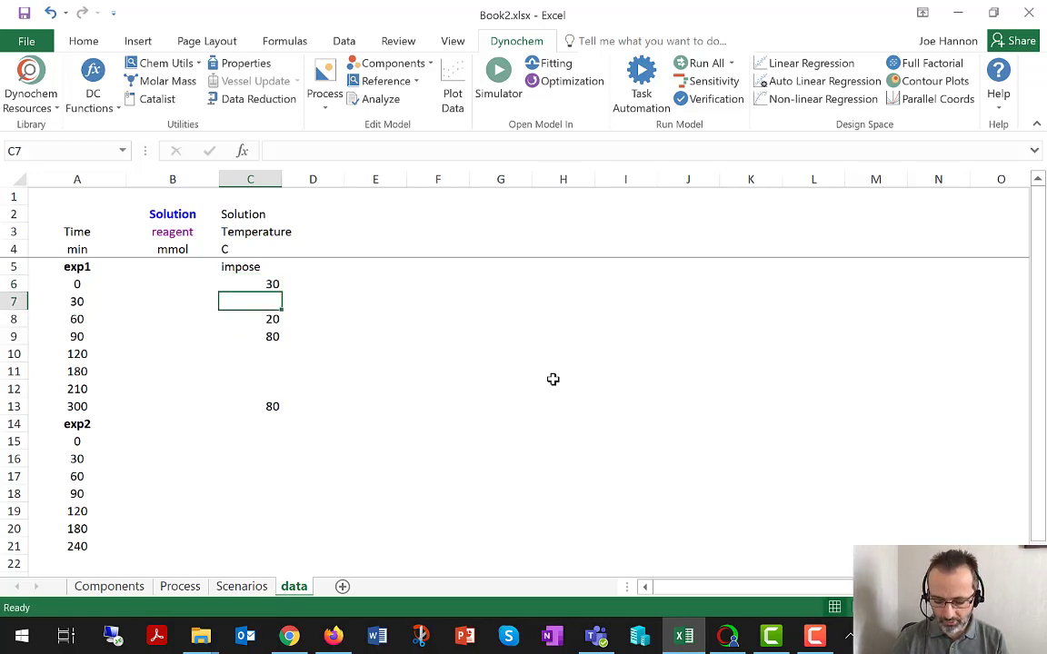
key("Down")
key("Delete")
key("Down")
key("Delete")
key("Down")
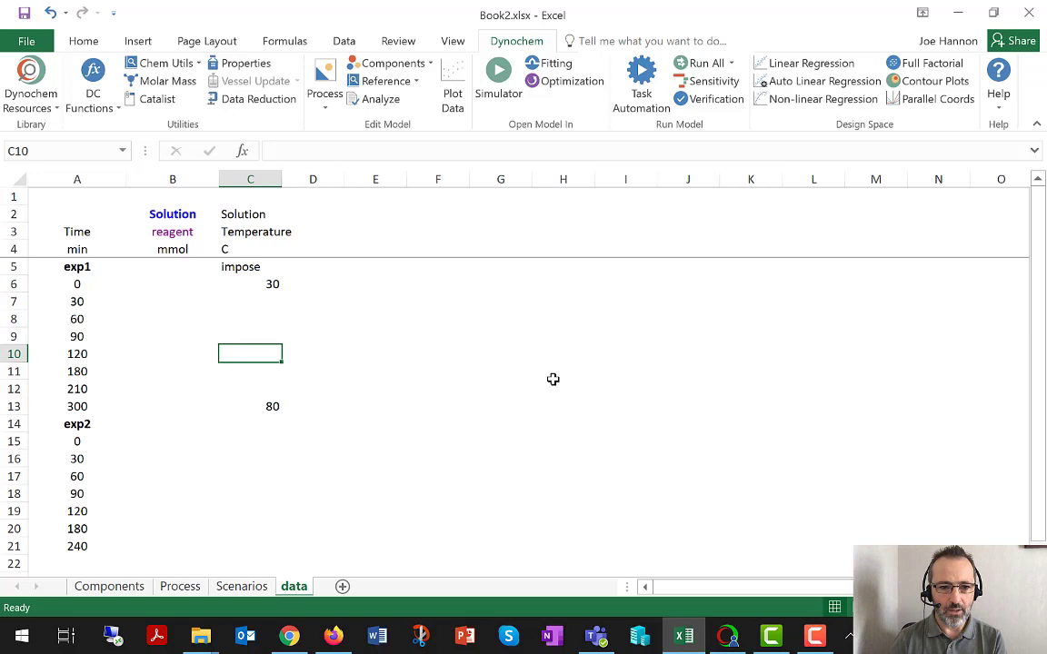
key("Down")
key("Down")
key("Down")
type("30")
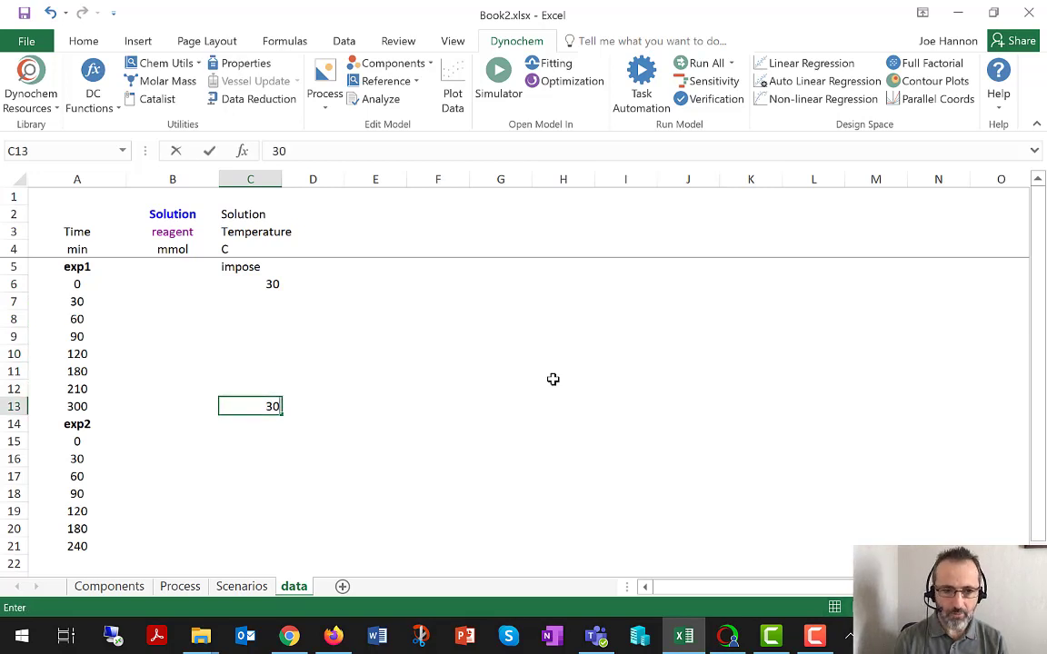
key("Return")
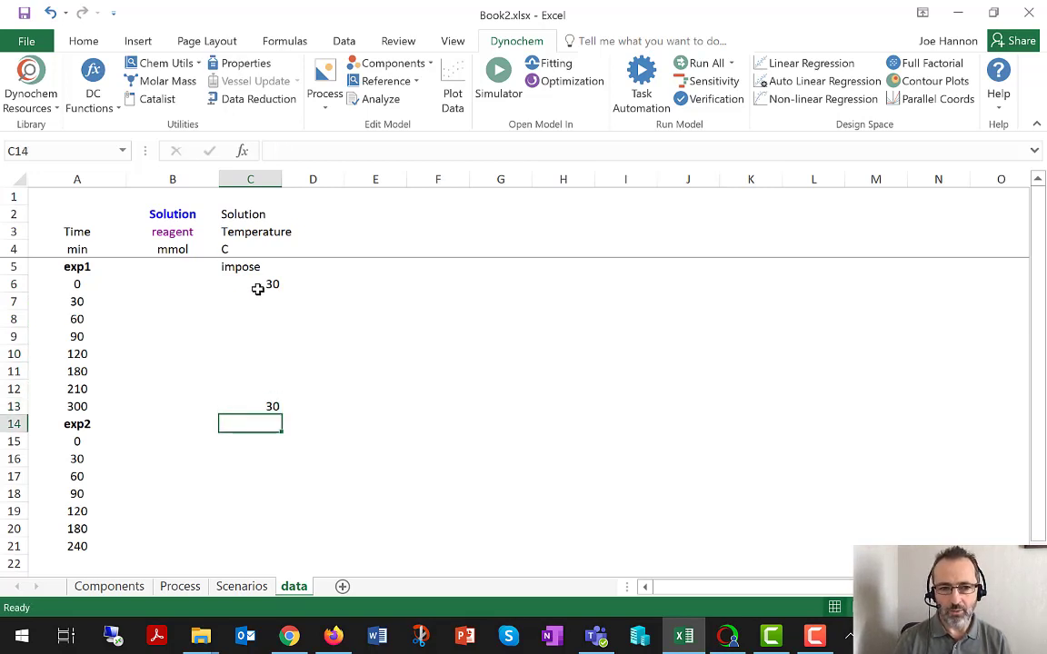
- Select exp1's temperature cells C6:C13 spanning 0 to 300 min
left_click_drag(258, 289, 271, 406)
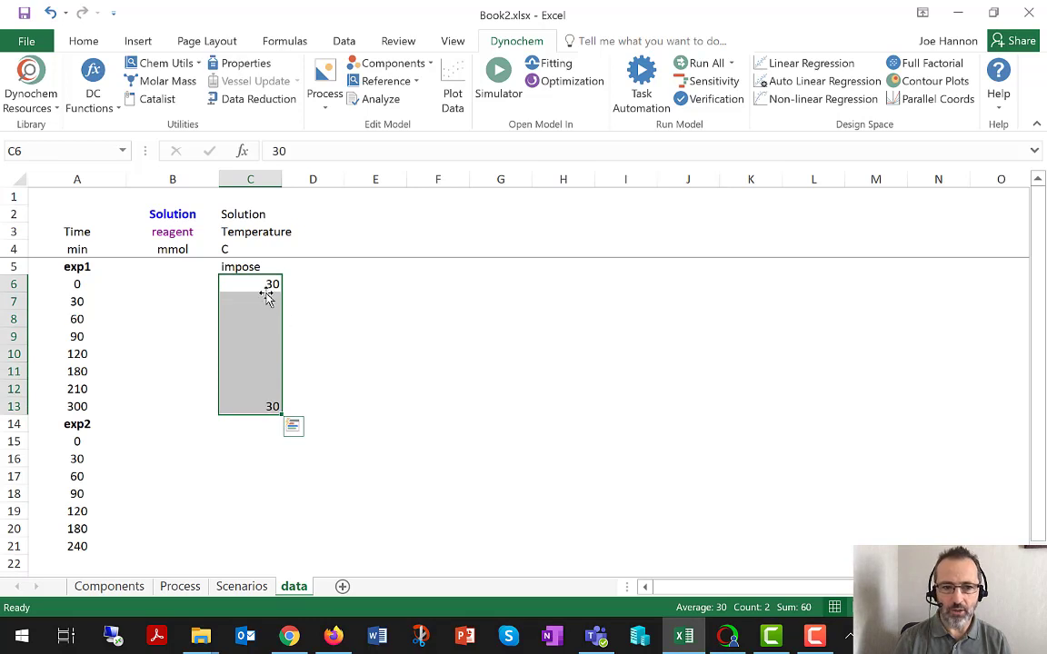
left_click(263, 283)
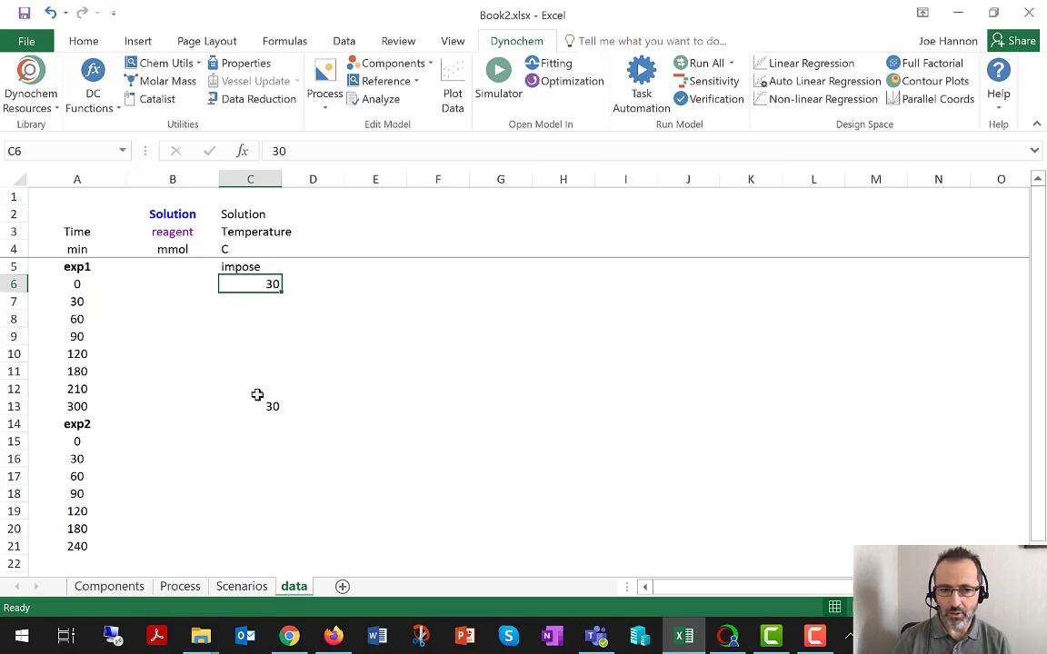
left_click(267, 338)
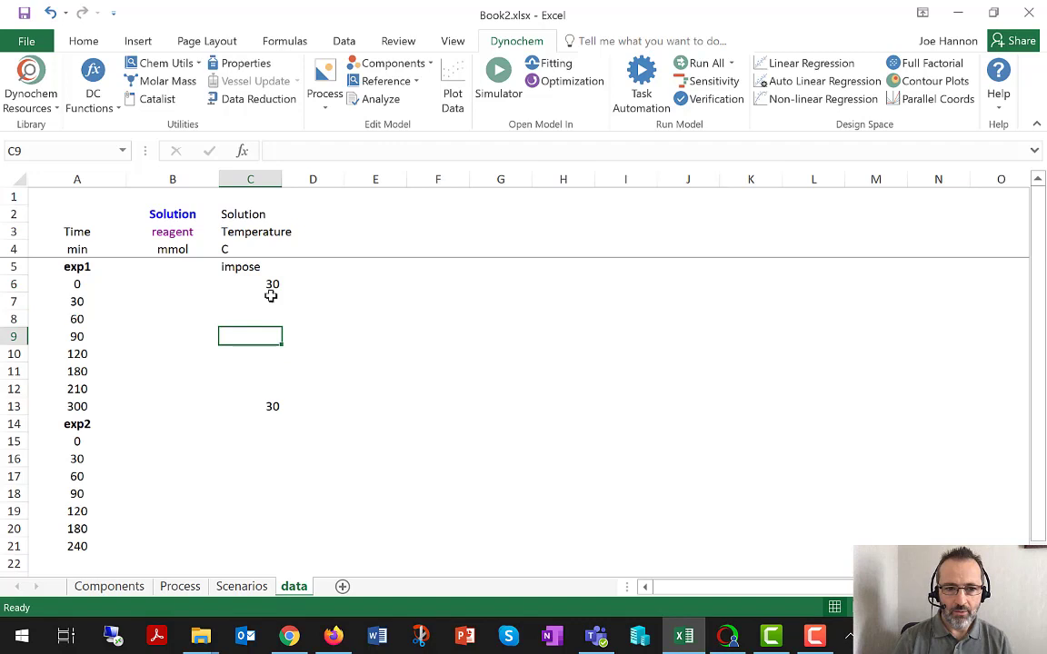
left_click_drag(269, 283, 241, 405)
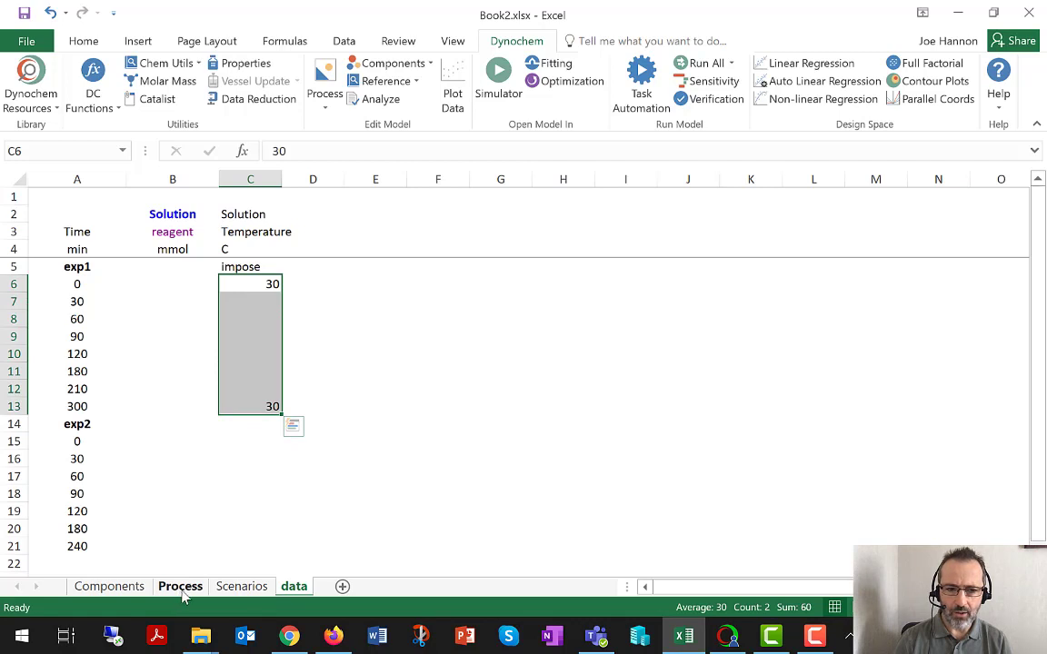
- On the Process sheet, insert a copy of the Solution reagent row at row 7 and rename it substrate
left_click(181, 587)
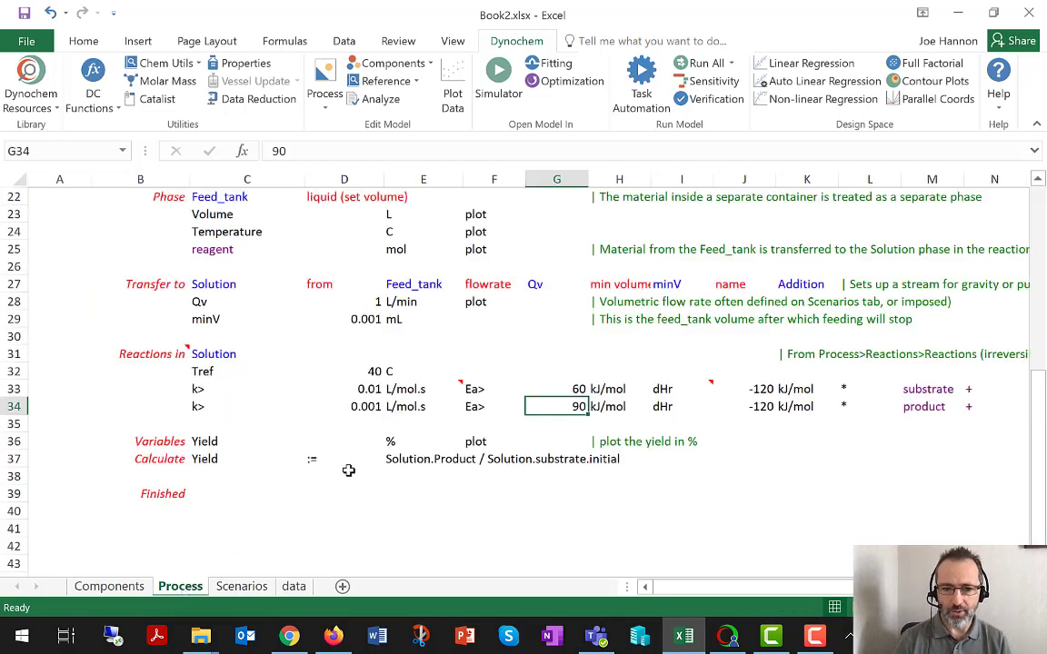
left_click(159, 457)
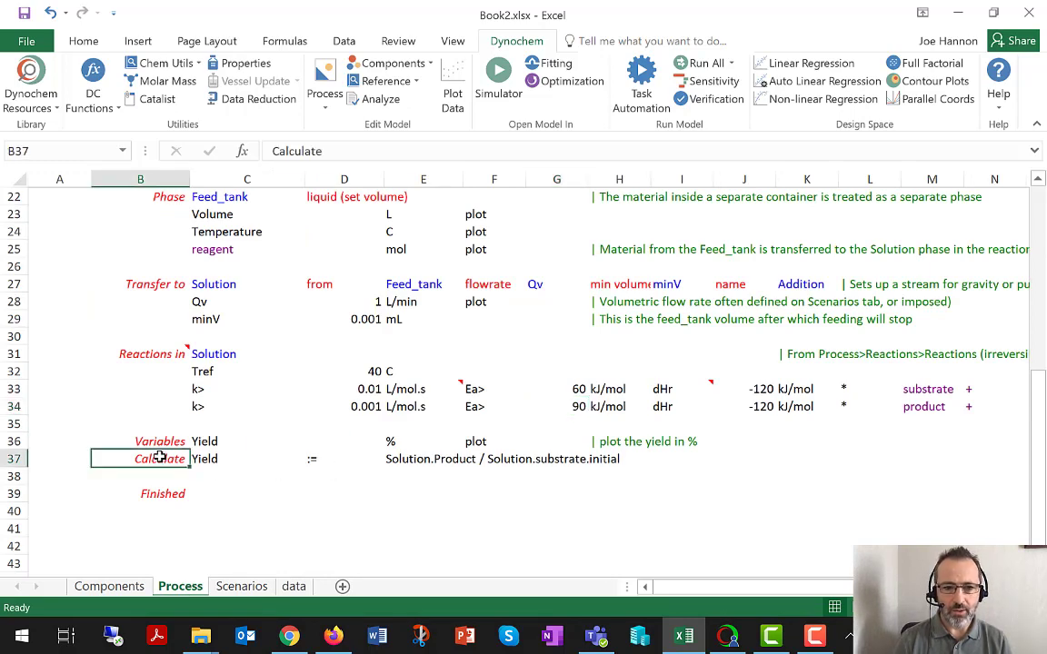
scroll(159, 458, "up", 7)
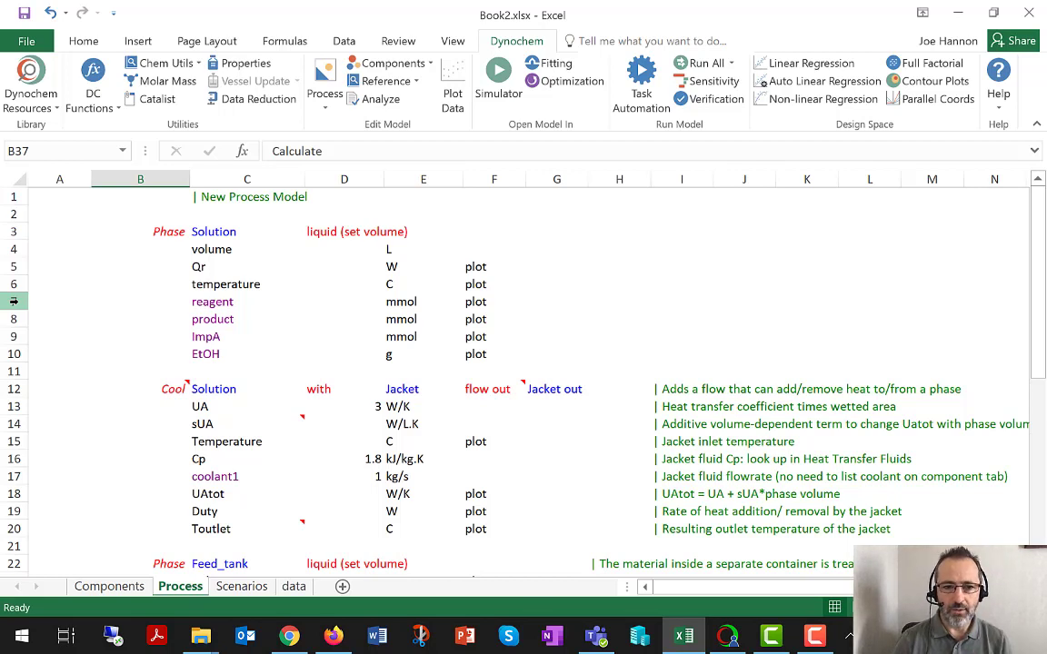
left_click(14, 301)
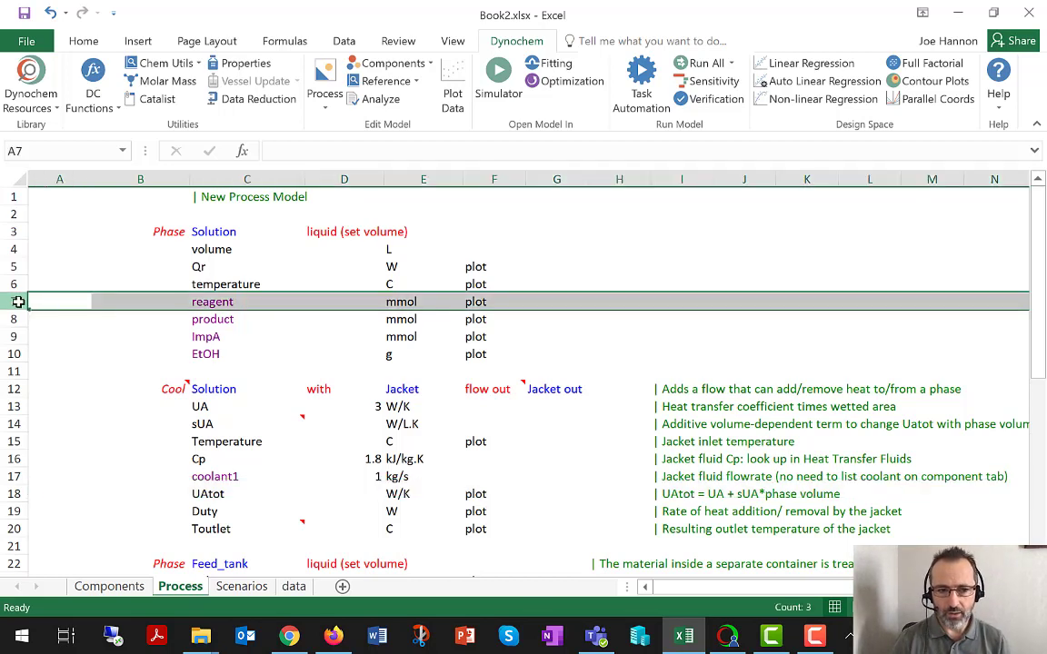
key("ctrl+c")
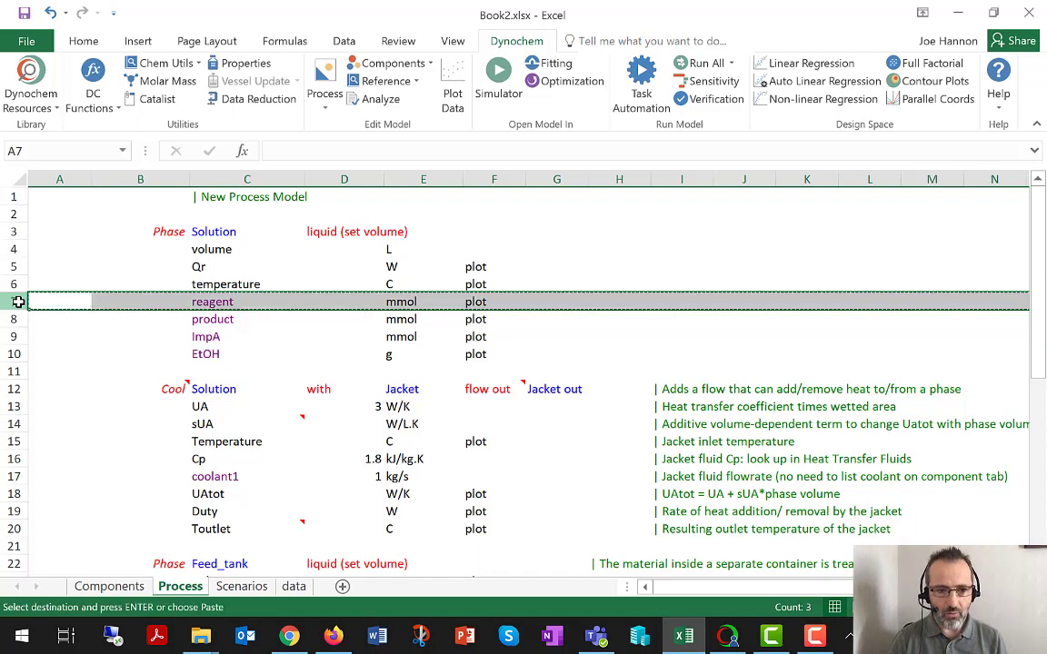
right_click(13, 300)
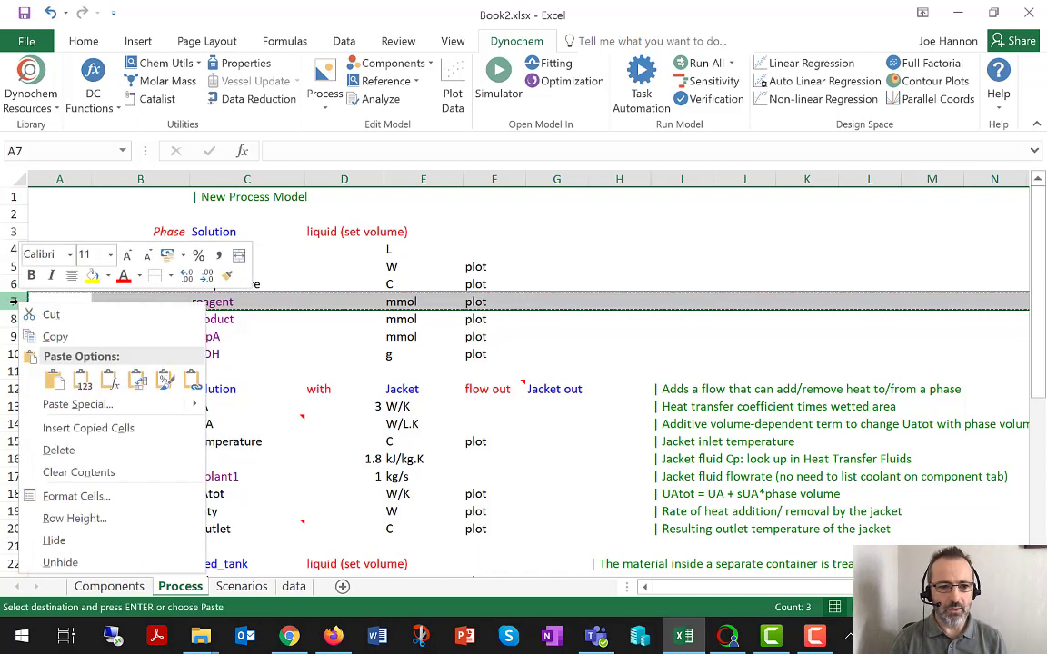
left_click(128, 427)
left_click(220, 302)
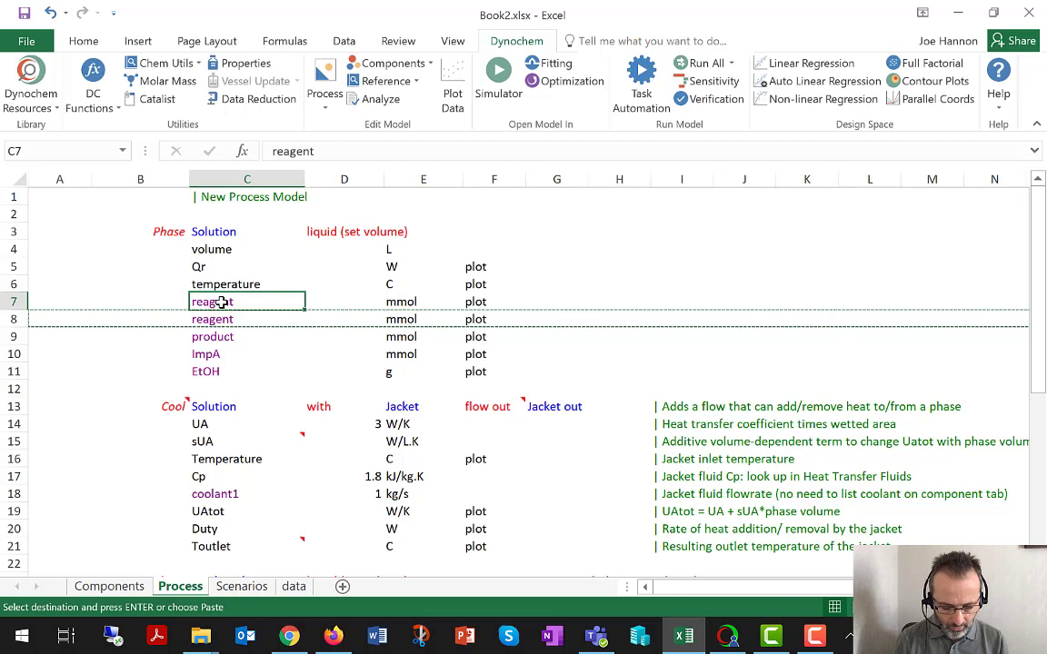
type("substrate")
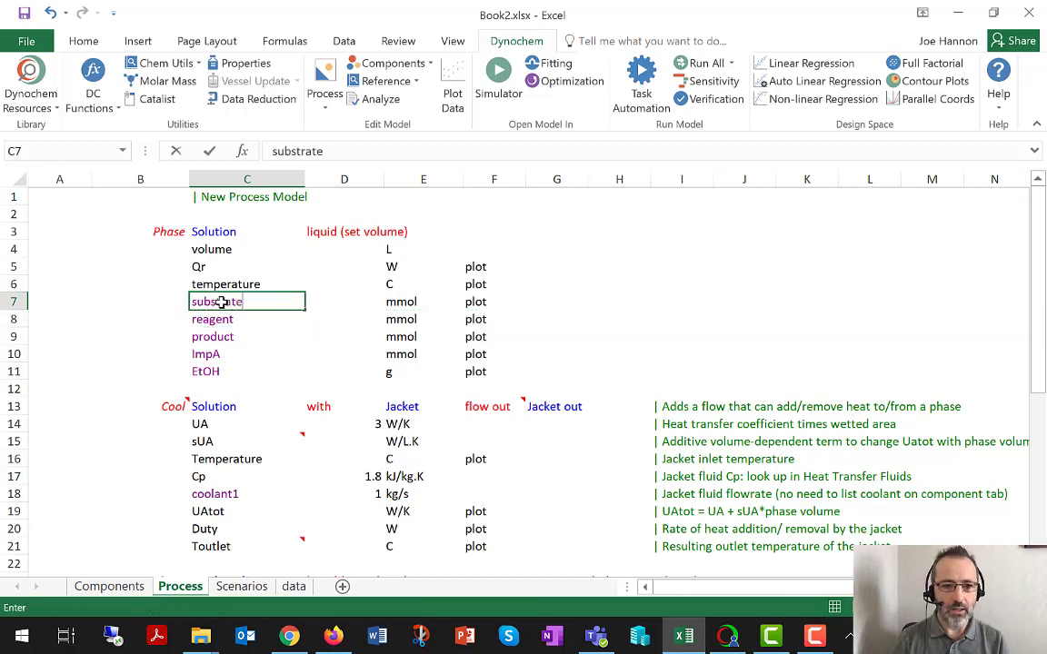
key("ctrl+Return")
key("Down")
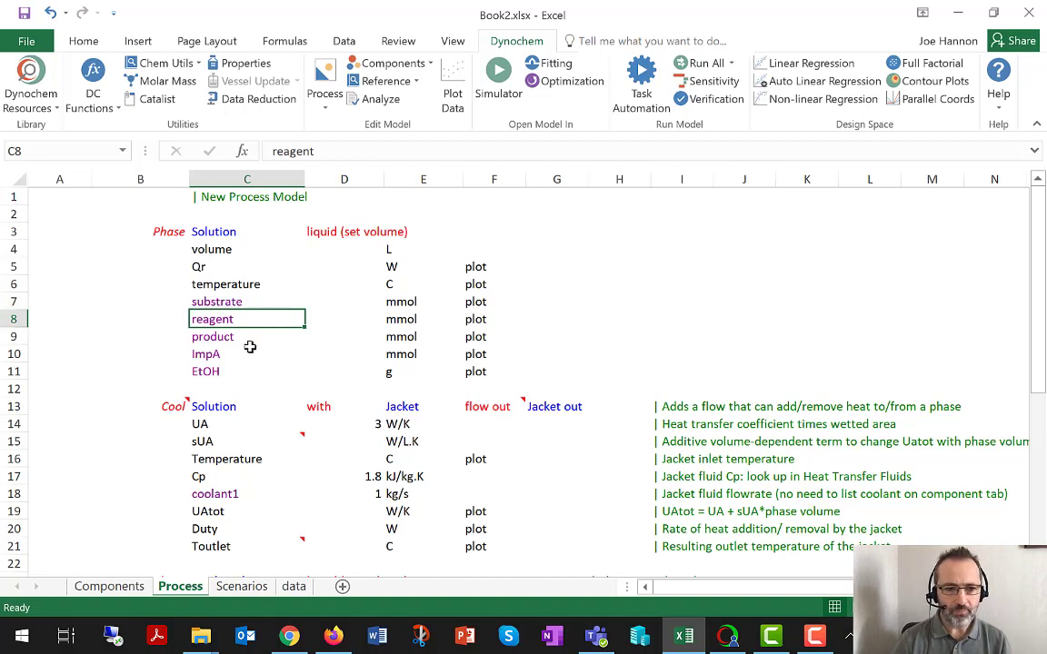
scroll(250, 348, "down", 2)
- Copy the Solution EtOH row (g, plot) and insert it below reagent in the Feed_tank block
left_click(18, 249)
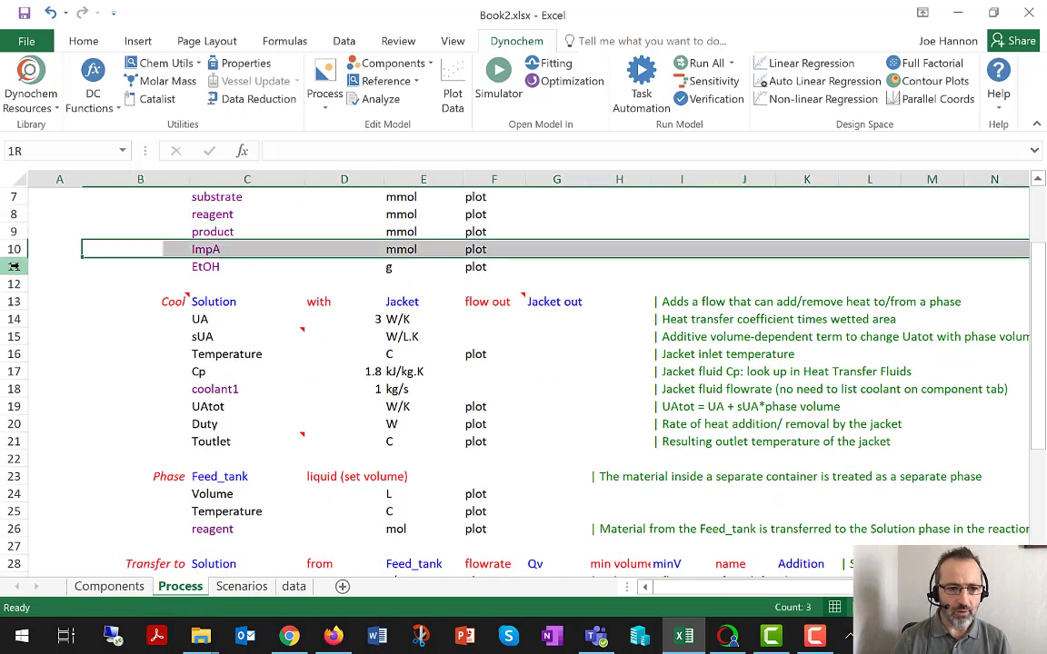
left_click(18, 267)
key("ctrl+c")
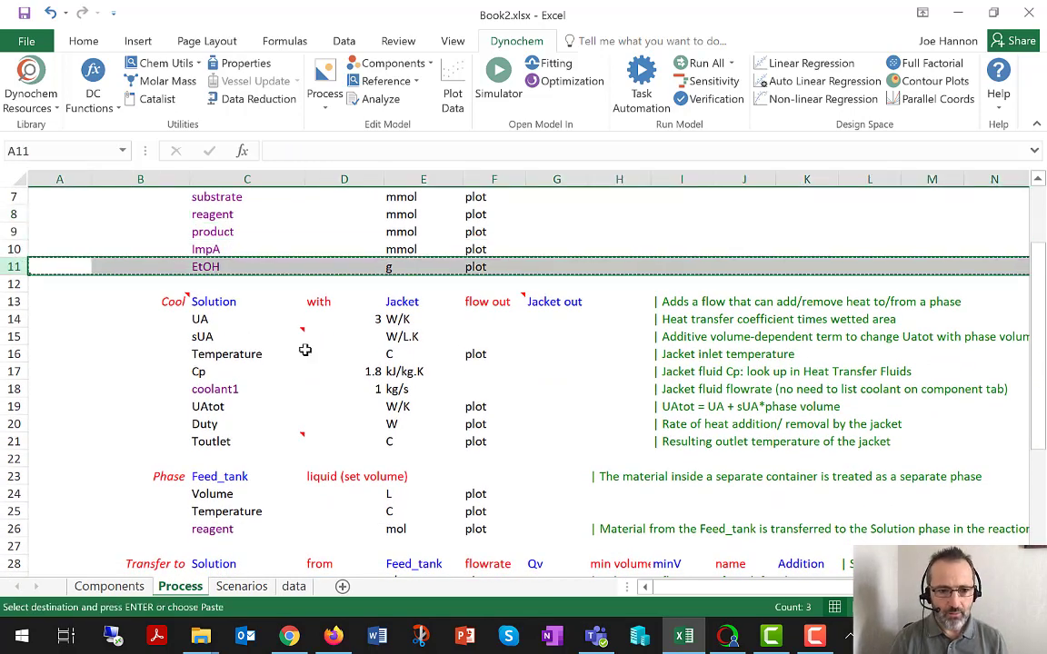
scroll(303, 348, "down", 2)
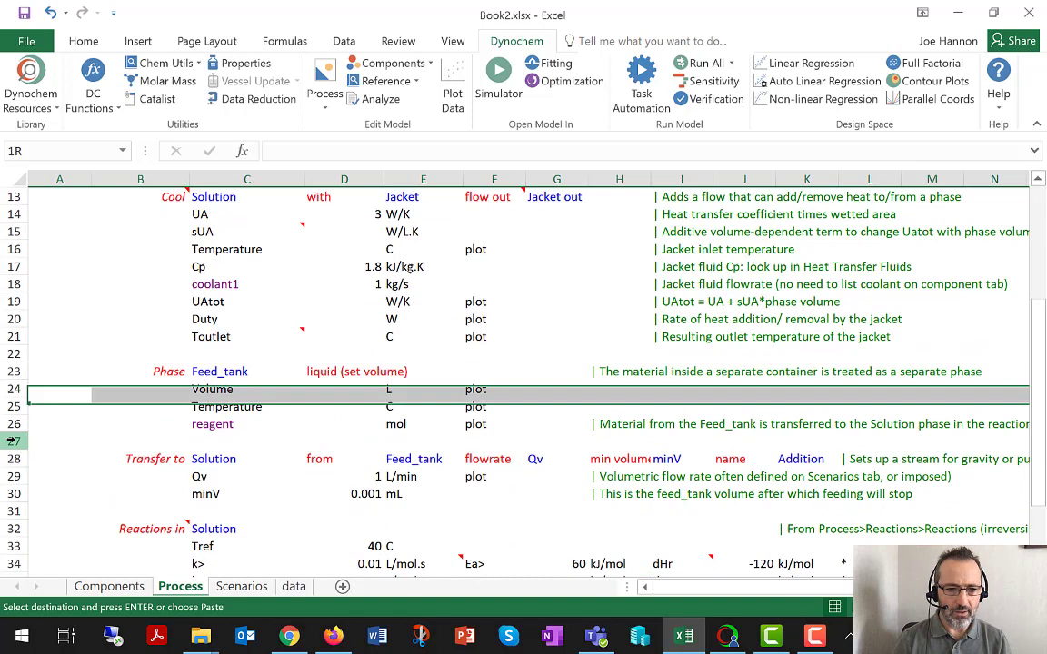
right_click(14, 443)
left_click(108, 293)
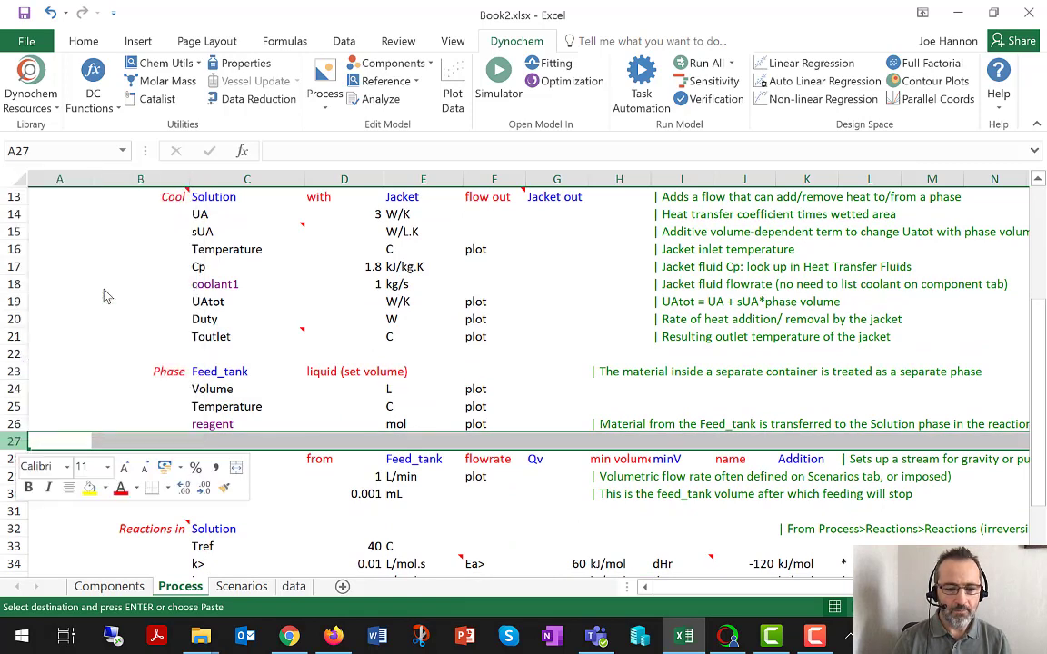
left_click(228, 423)
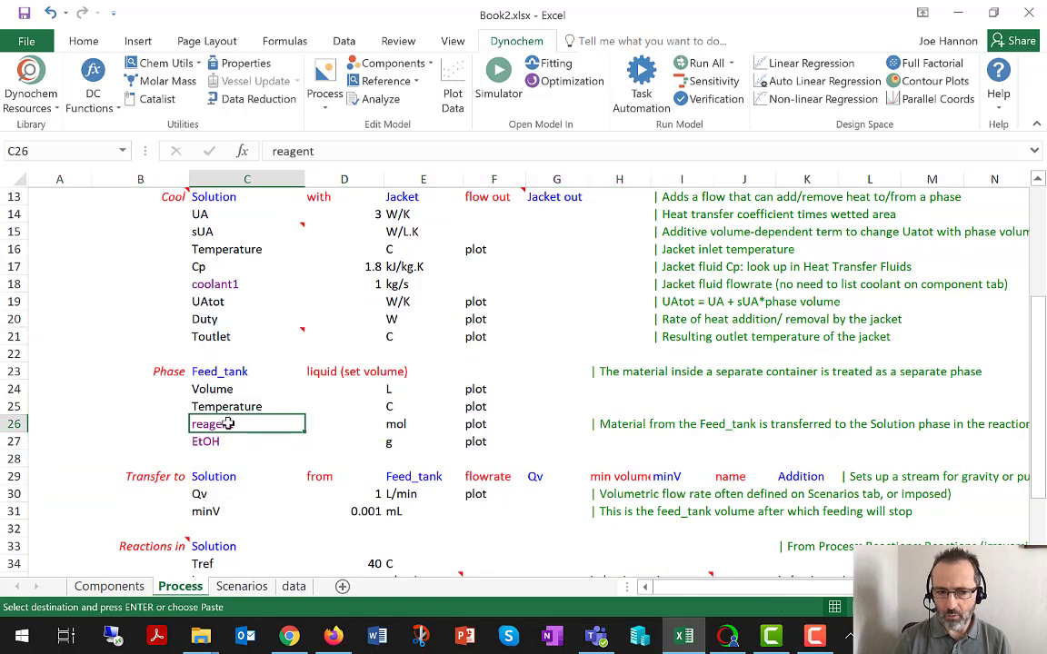
left_click_drag(228, 423, 481, 423)
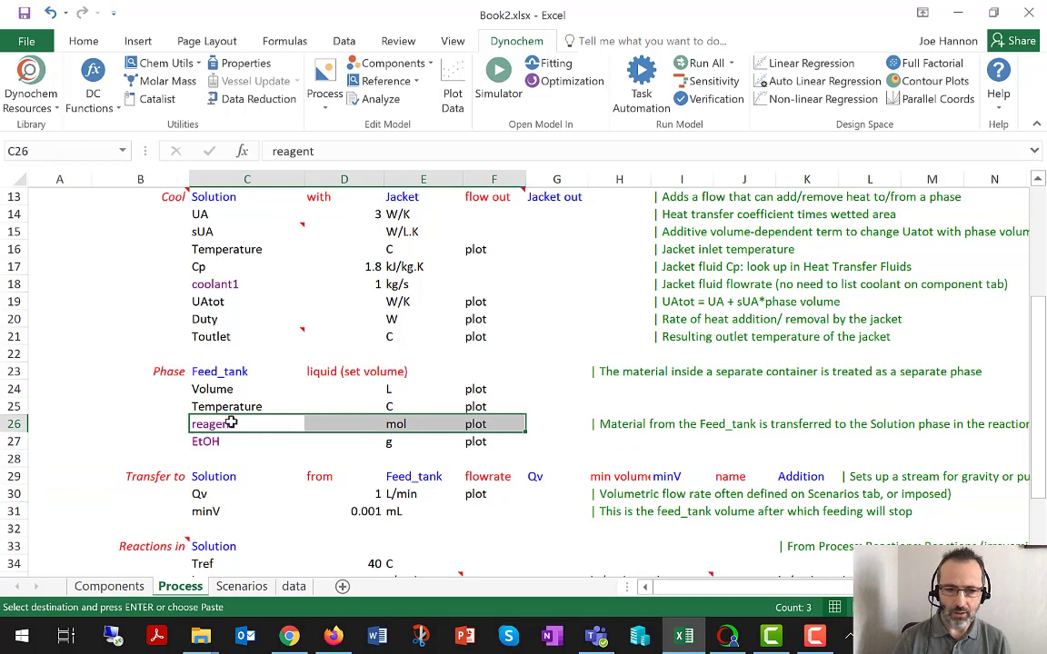
left_click_drag(231, 422, 225, 441)
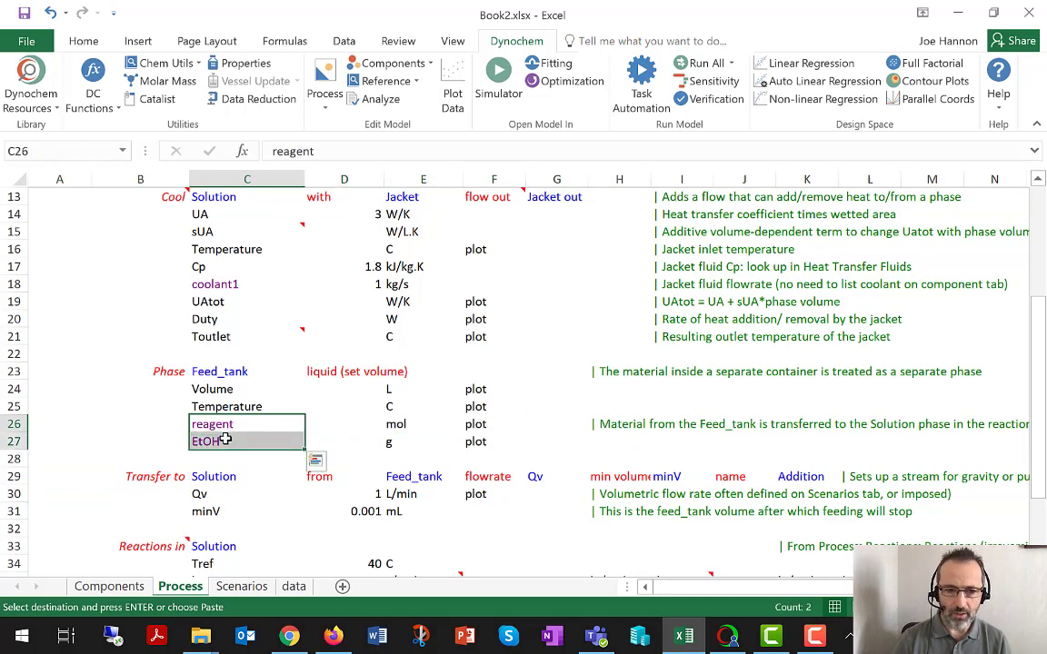
left_click(232, 425)
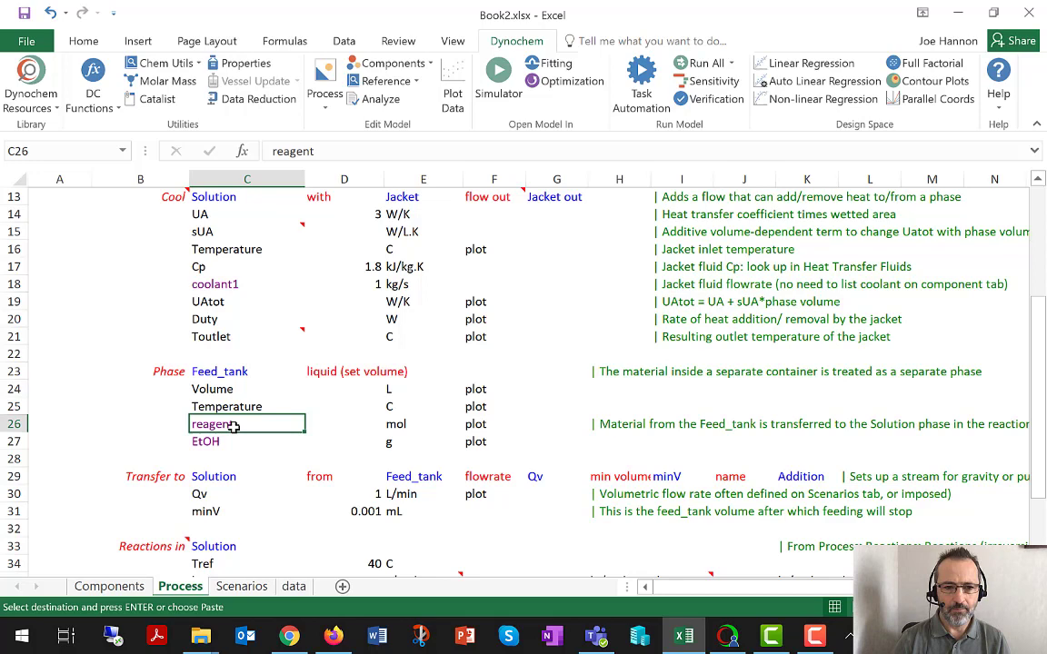
scroll(234, 426, "up", 4)
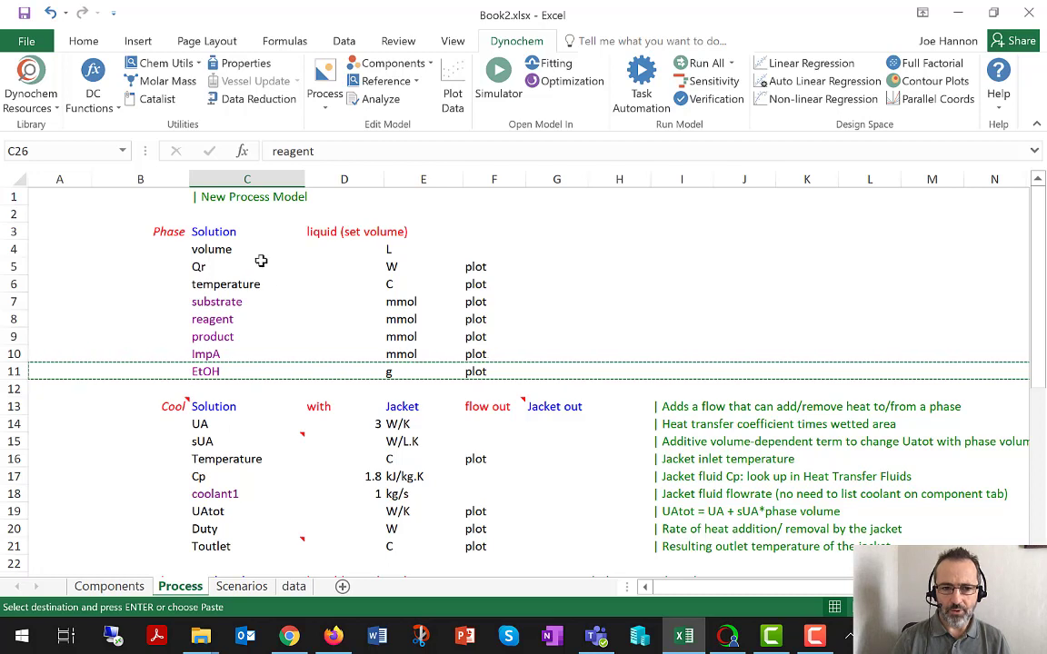
left_click_drag(263, 247, 245, 283)
left_click(229, 284)
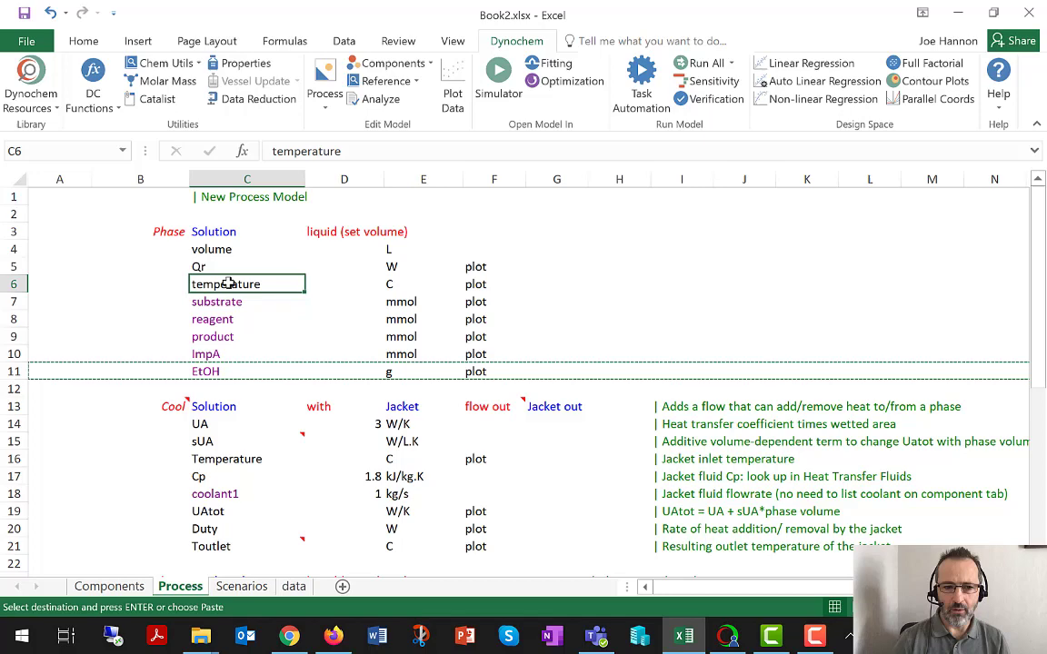
- Insert a copy of the jacket's 1.8 kJ/kg.K Cp row at row 7 and delete its comment in I7
left_click(7, 476)
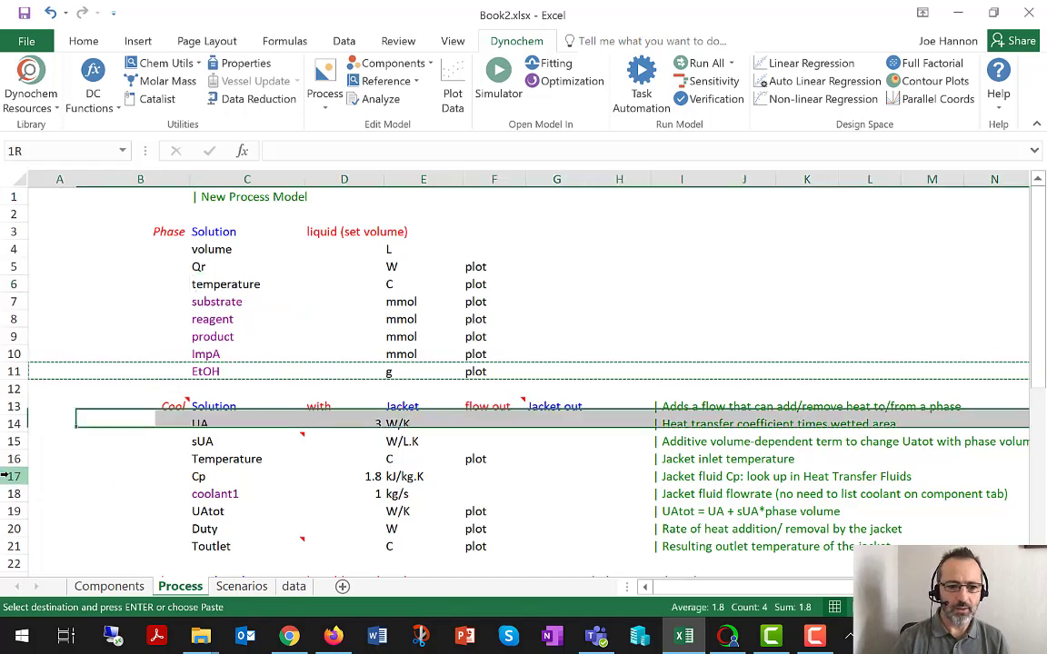
key("ctrl+c")
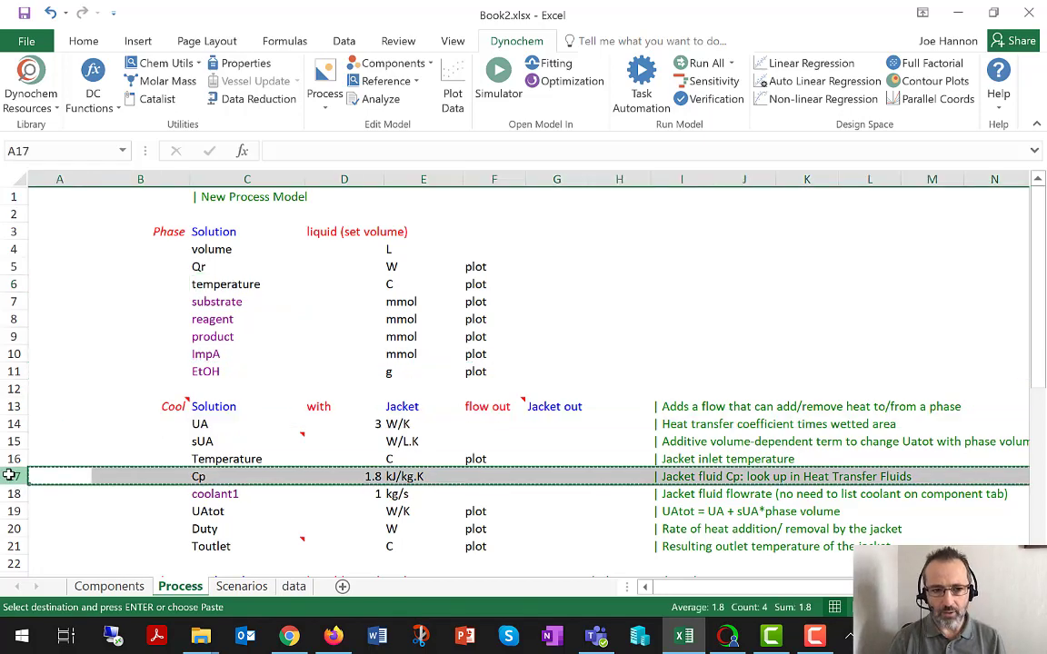
left_click(15, 299)
right_click(14, 300)
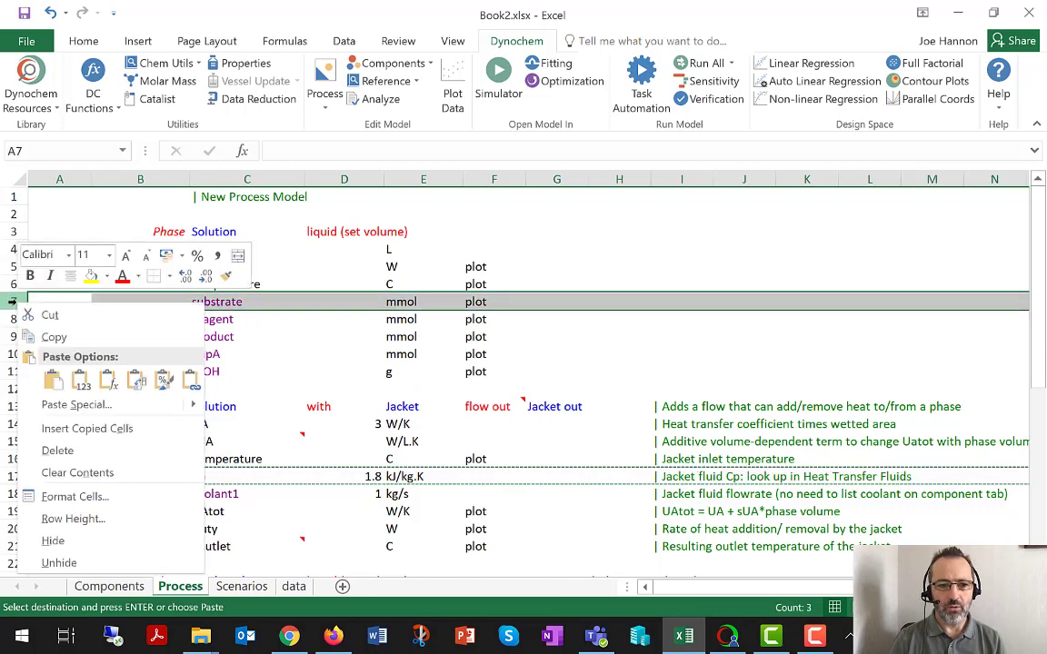
key("Escape")
key("ctrl+shift+plus")
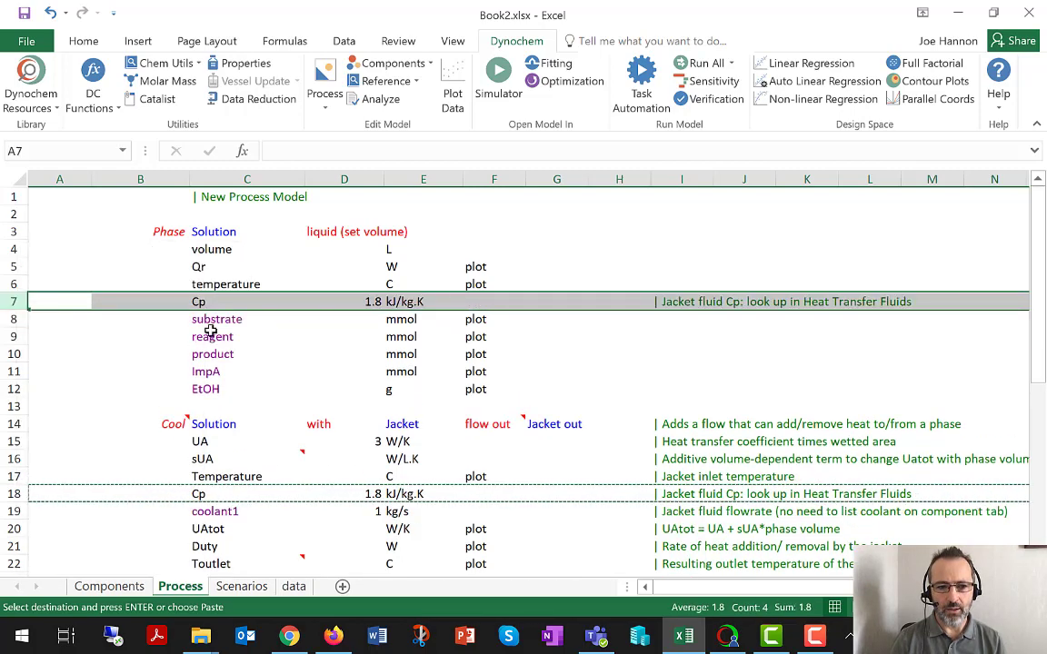
left_click(207, 302)
left_click(652, 302)
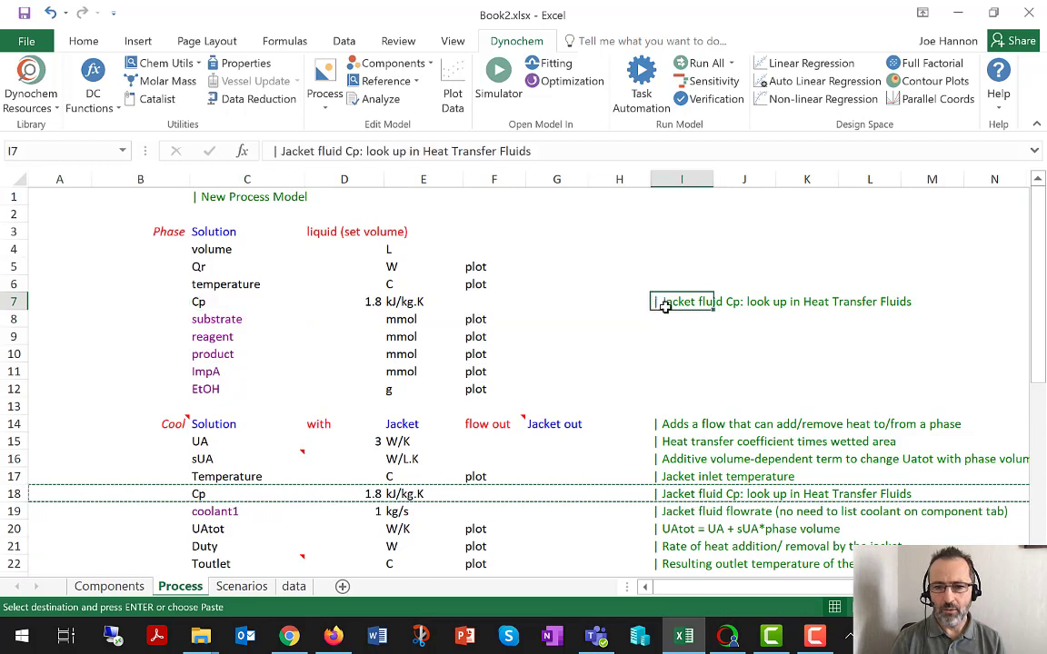
key("Delete")
key("Down")
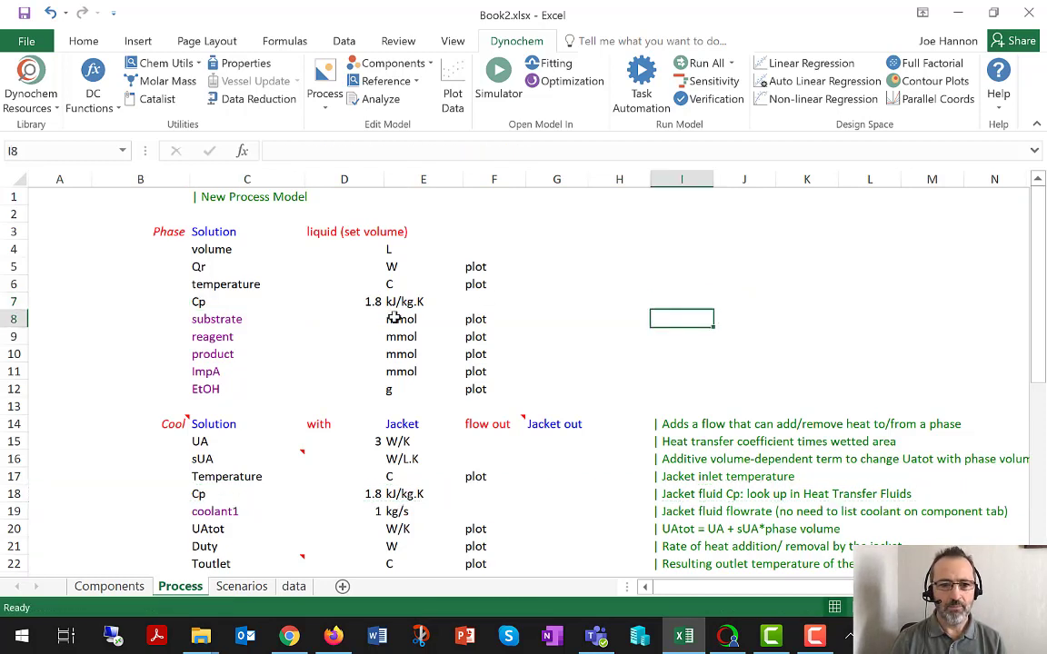
left_click(366, 301)
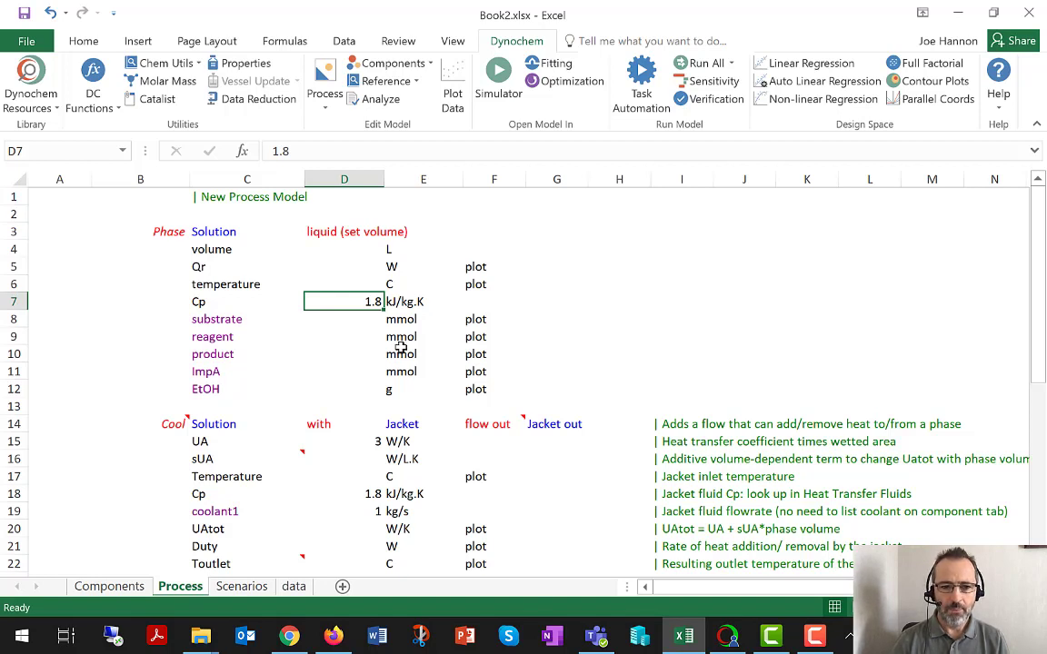
- Replace the 1.8 in D7 with DC_GetTDepProperty for EtOH, LCP, 30 °C
left_click(197, 389)
left_click_drag(197, 388, 388, 390)
left_click(206, 389)
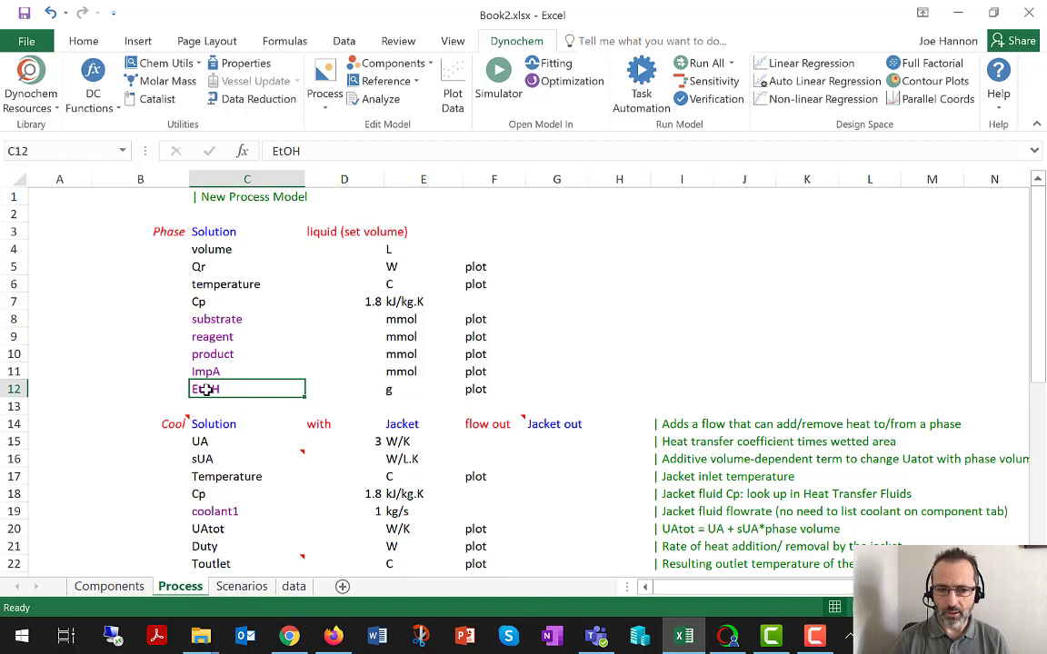
left_click(370, 307)
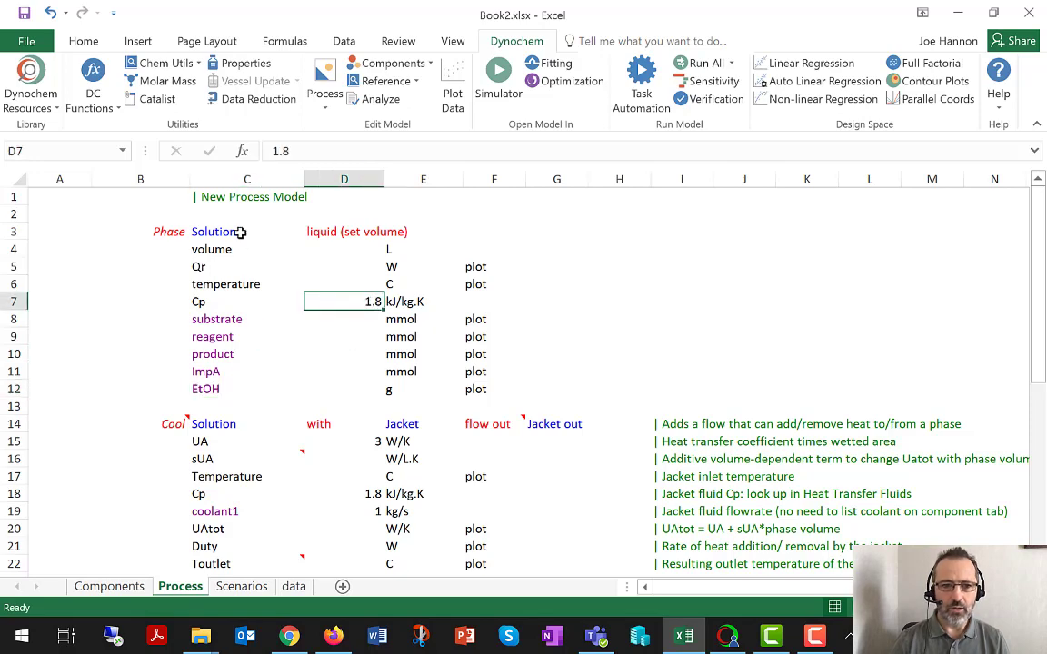
left_click(90, 102)
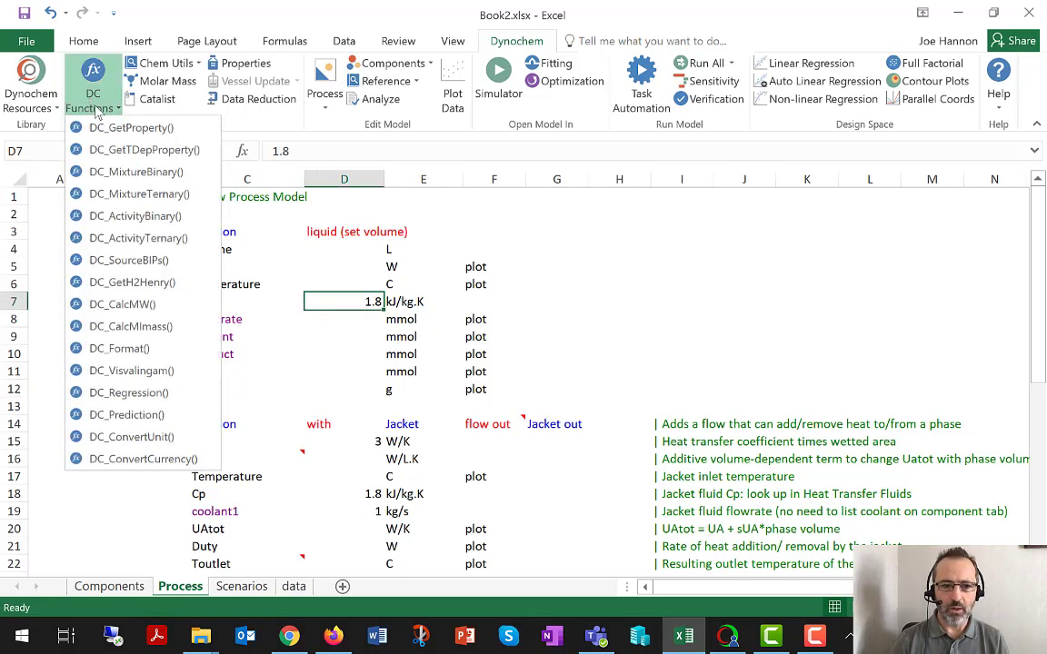
key("Escape")
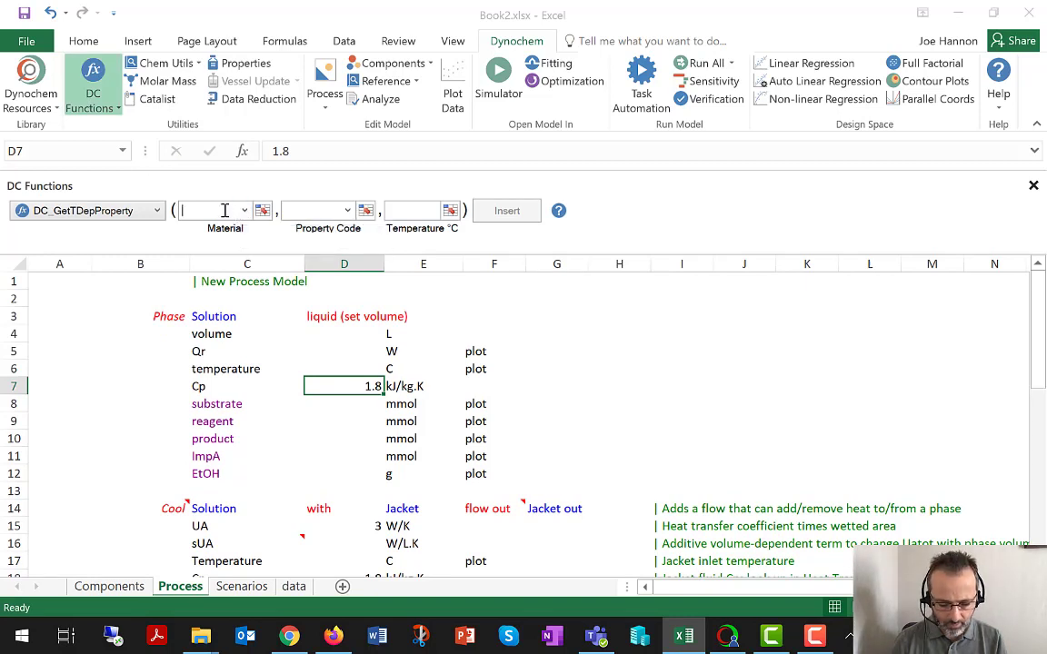
type("EtOH")
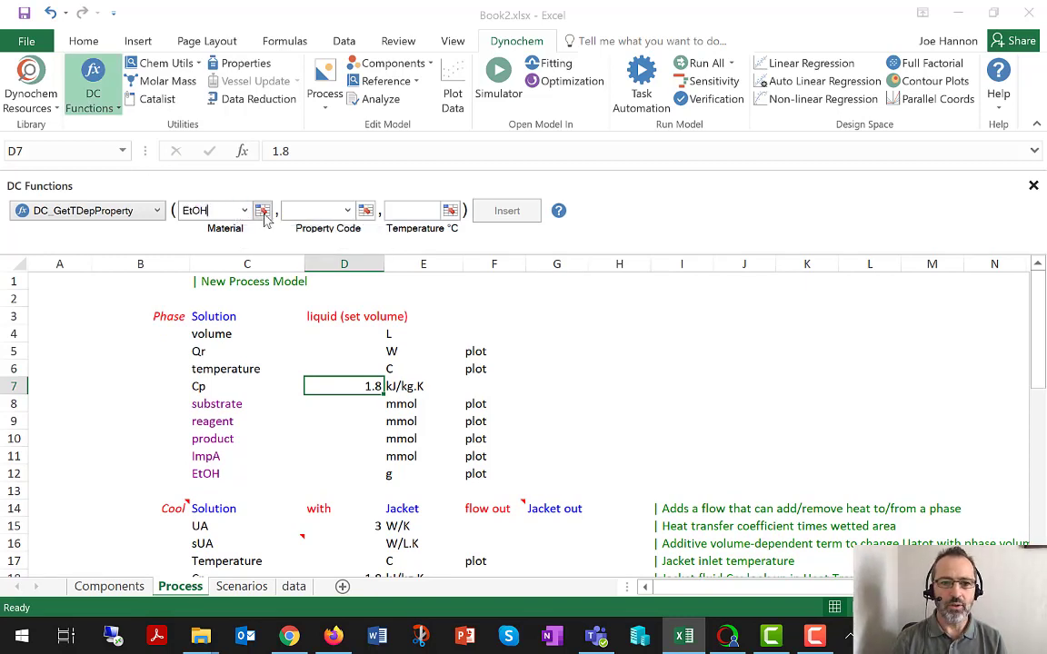
left_click(348, 210)
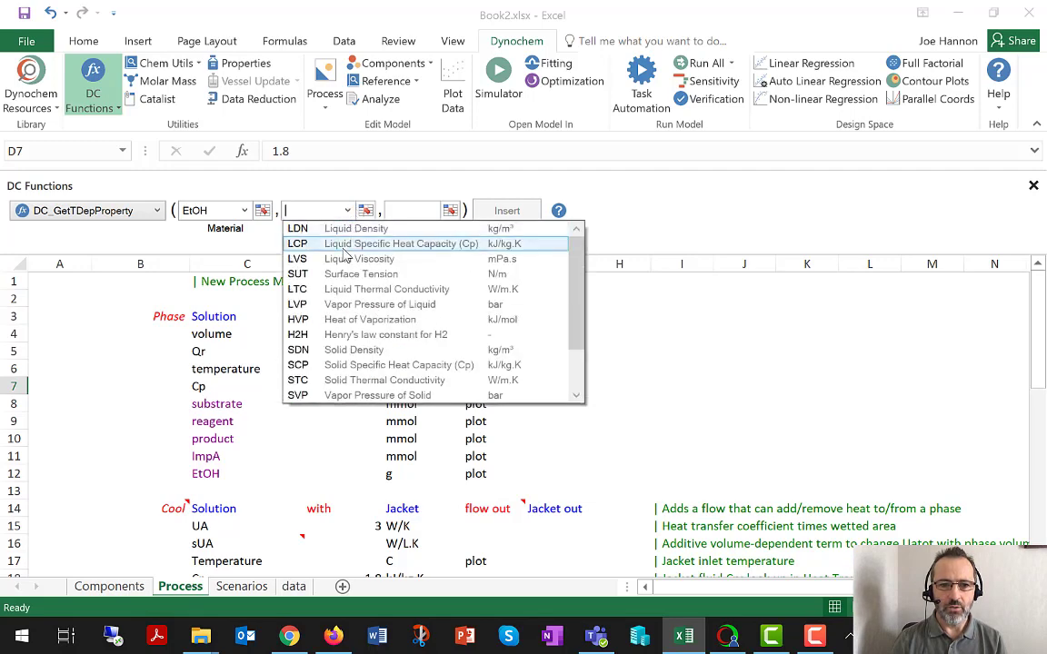
left_click(346, 245)
left_click(420, 216)
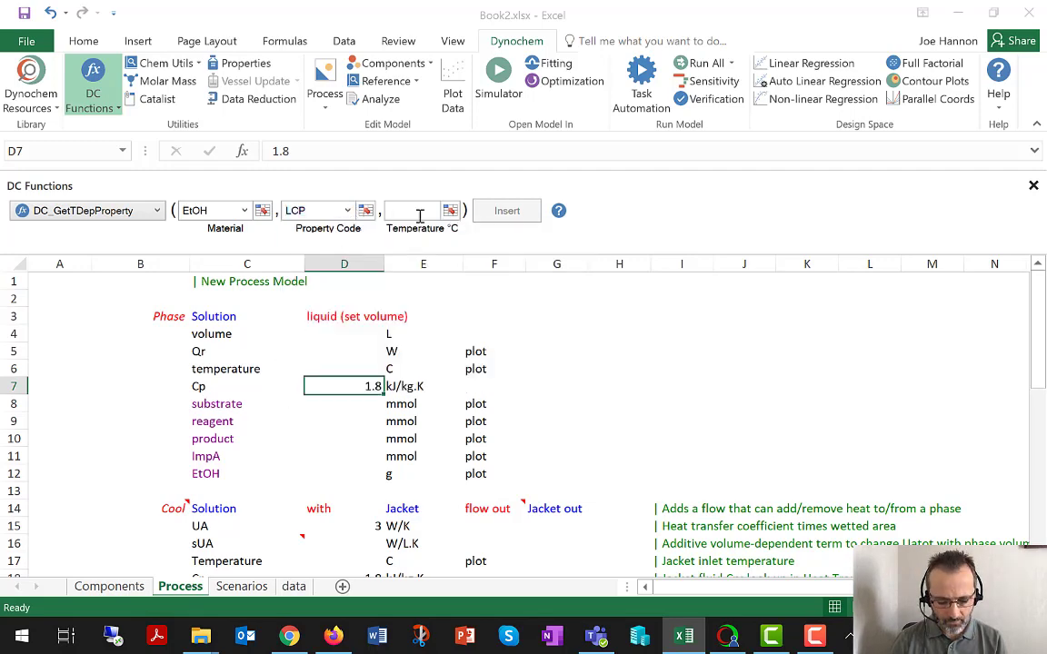
type("30")
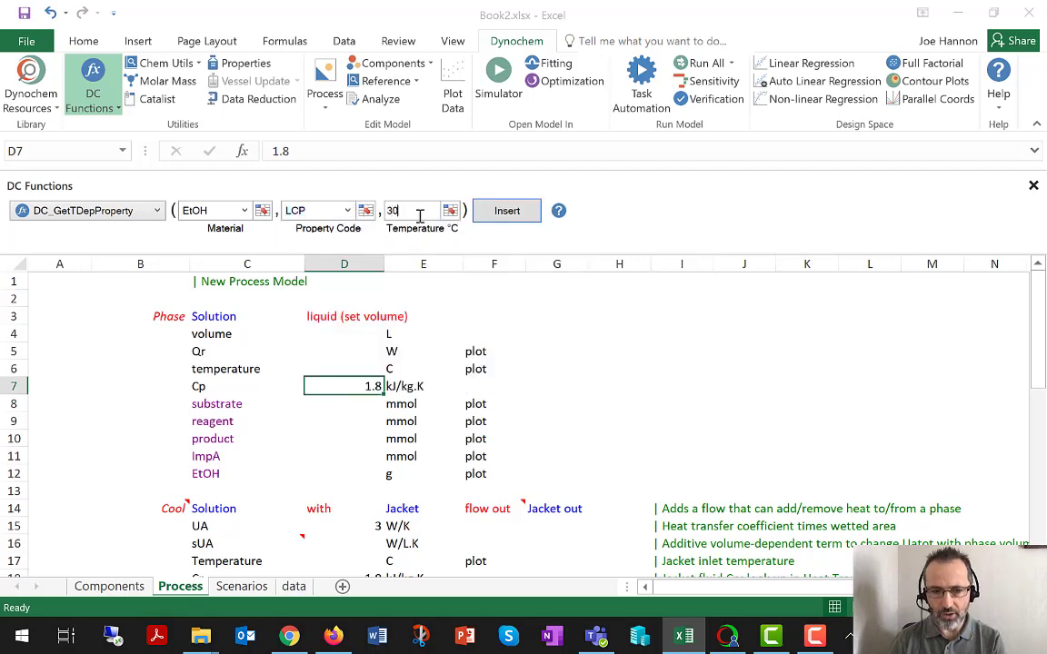
left_click(509, 212)
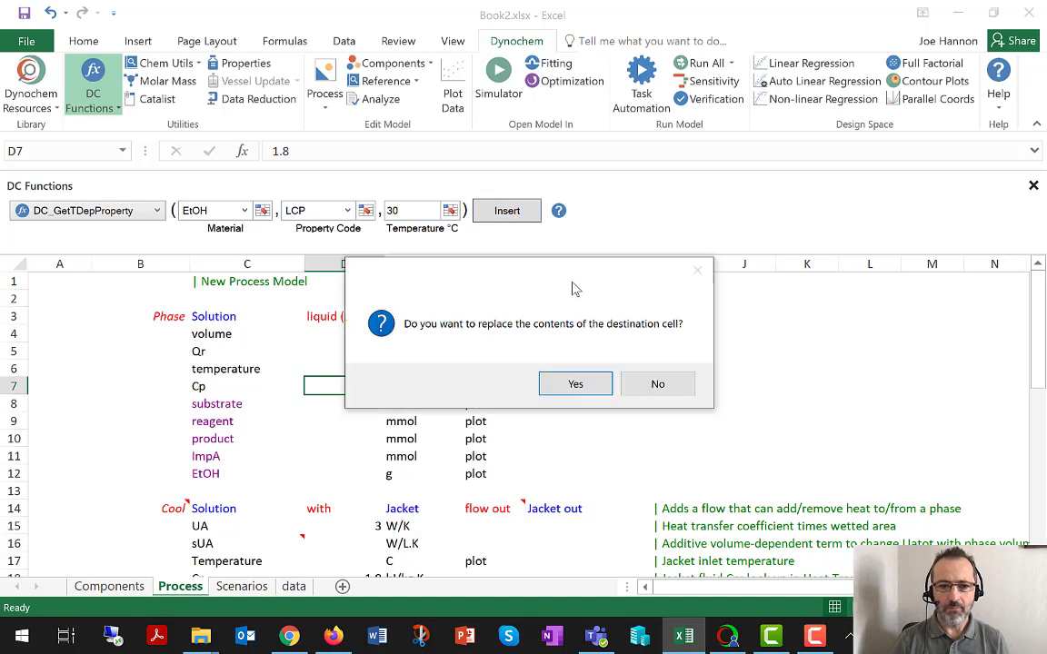
left_click(578, 386)
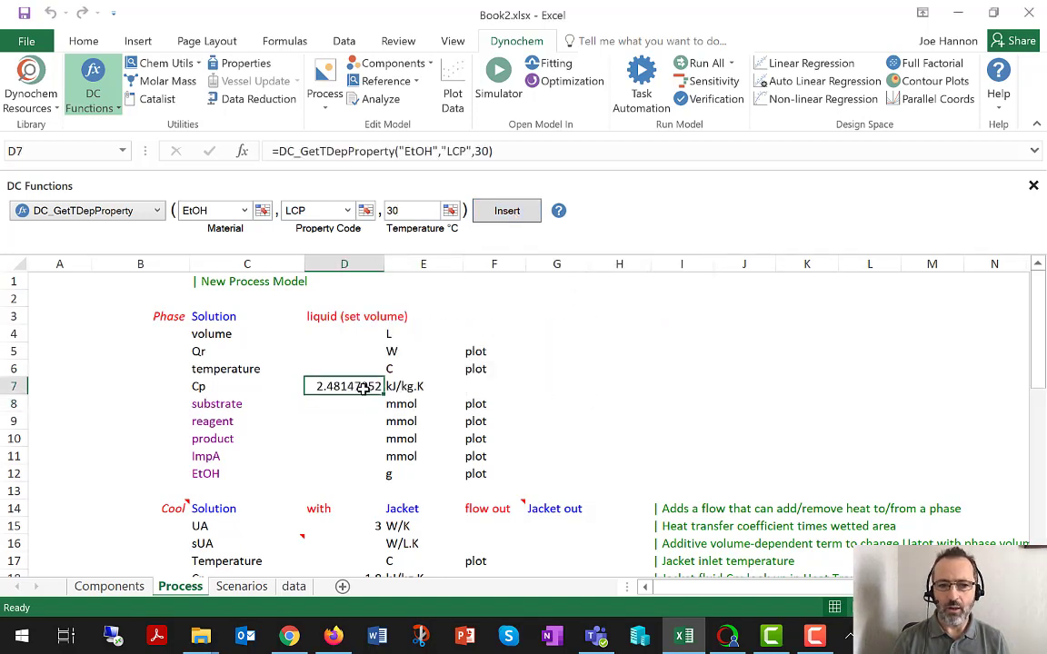
- Copy the Solution Cp row (2.48147052 kJ/kg.K) and insert it at row 27 above the Feed_tank reagent
left_click(7, 386)
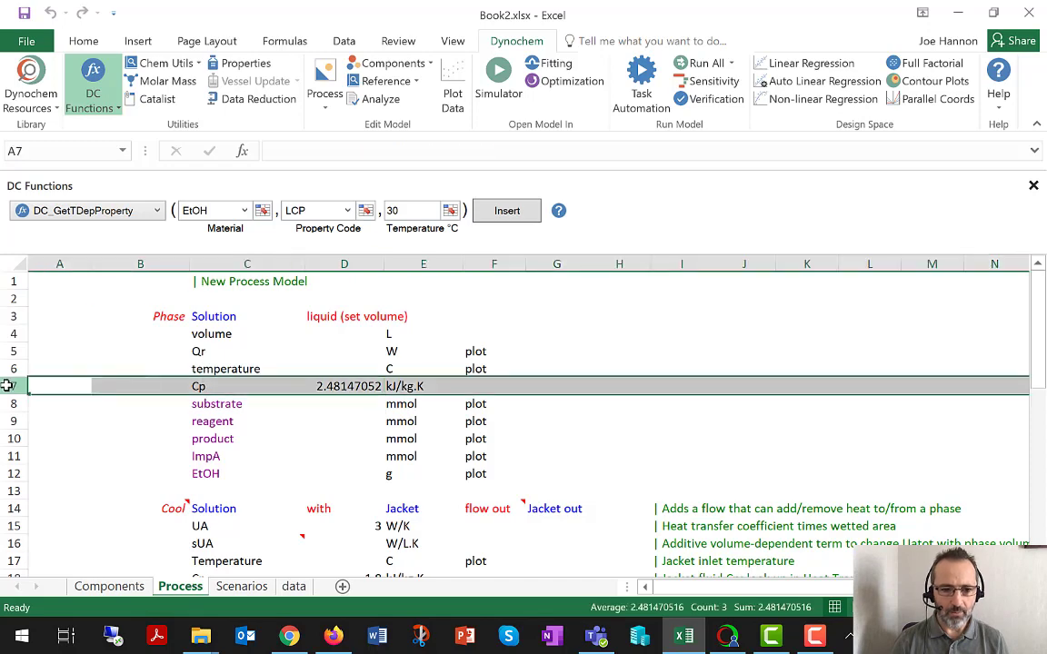
key("ctrl+c")
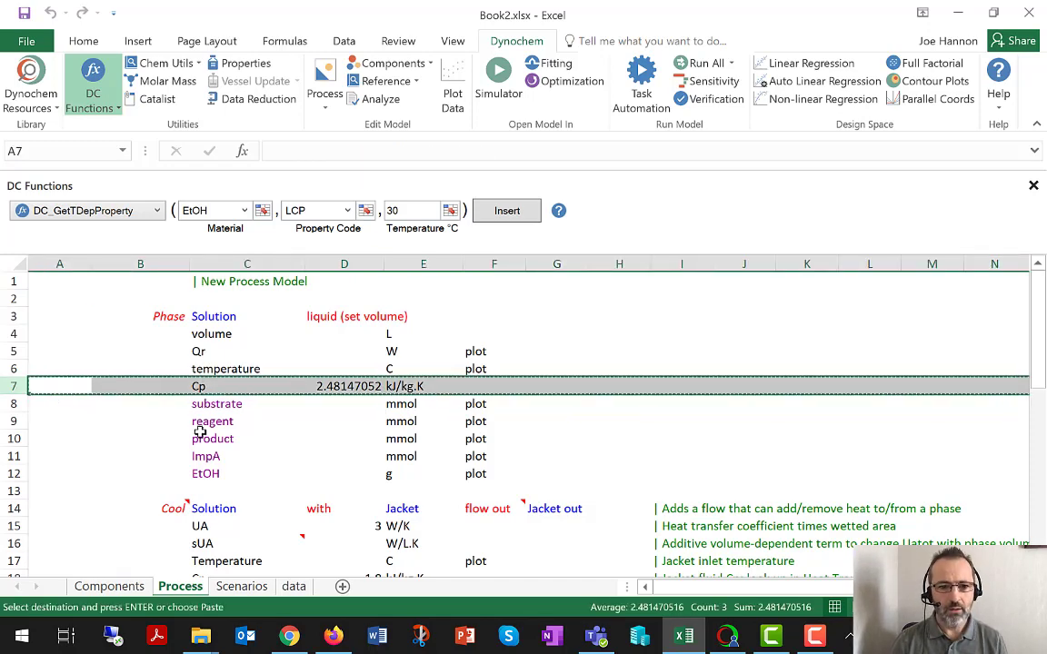
scroll(200, 431, "down", 2)
scroll(200, 432, "down", 2)
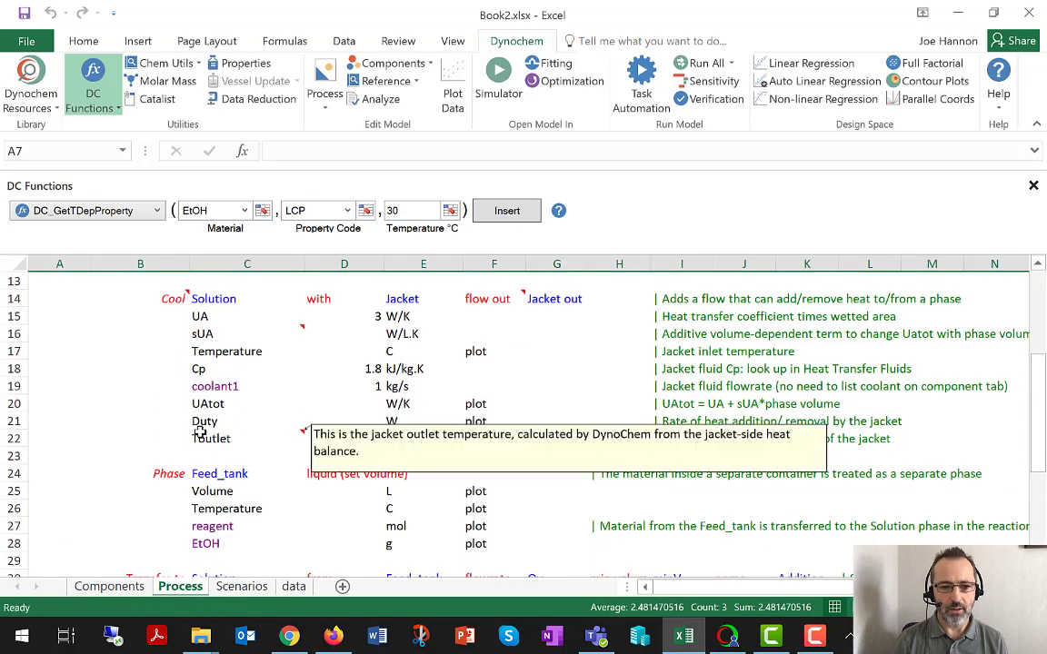
scroll(195, 431, "down", 2)
key("Escape")
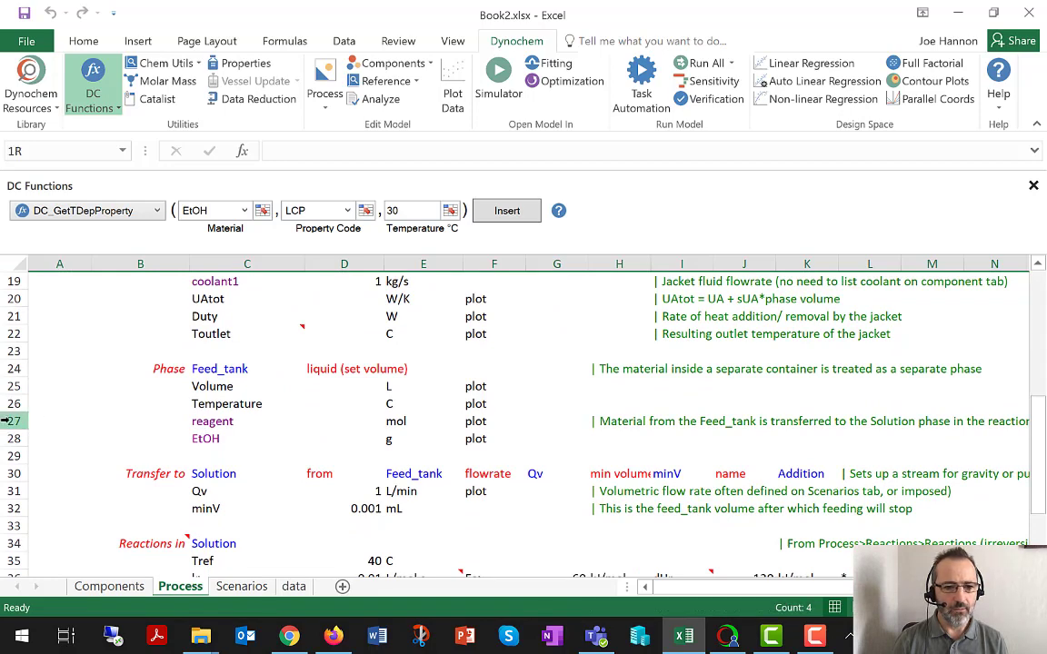
left_click(7, 421)
right_click(7, 422)
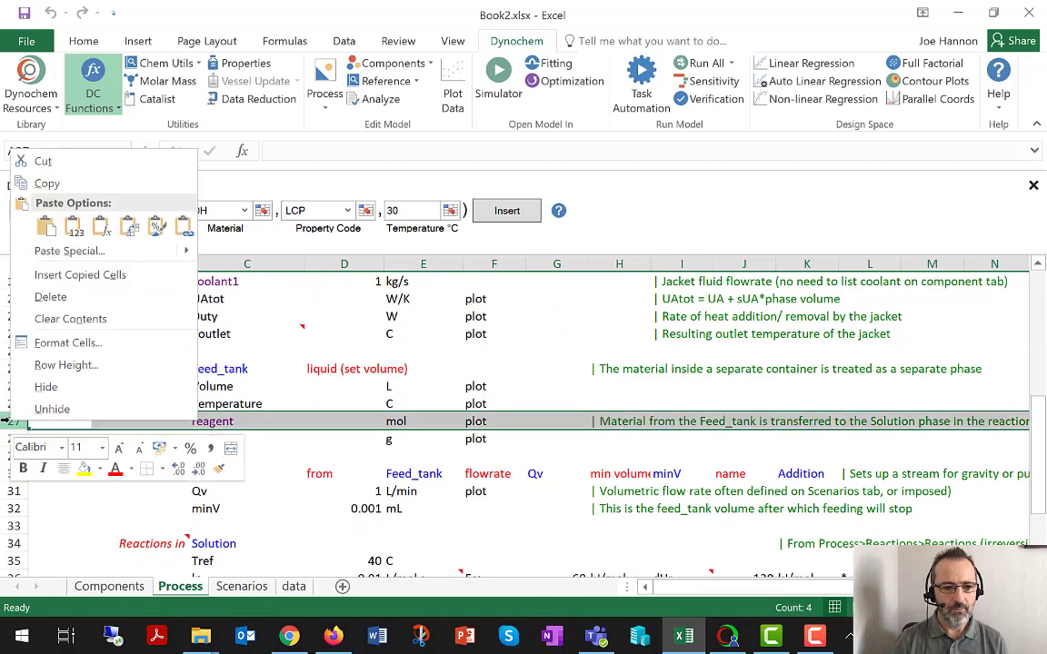
left_click(82, 274)
left_click(238, 421)
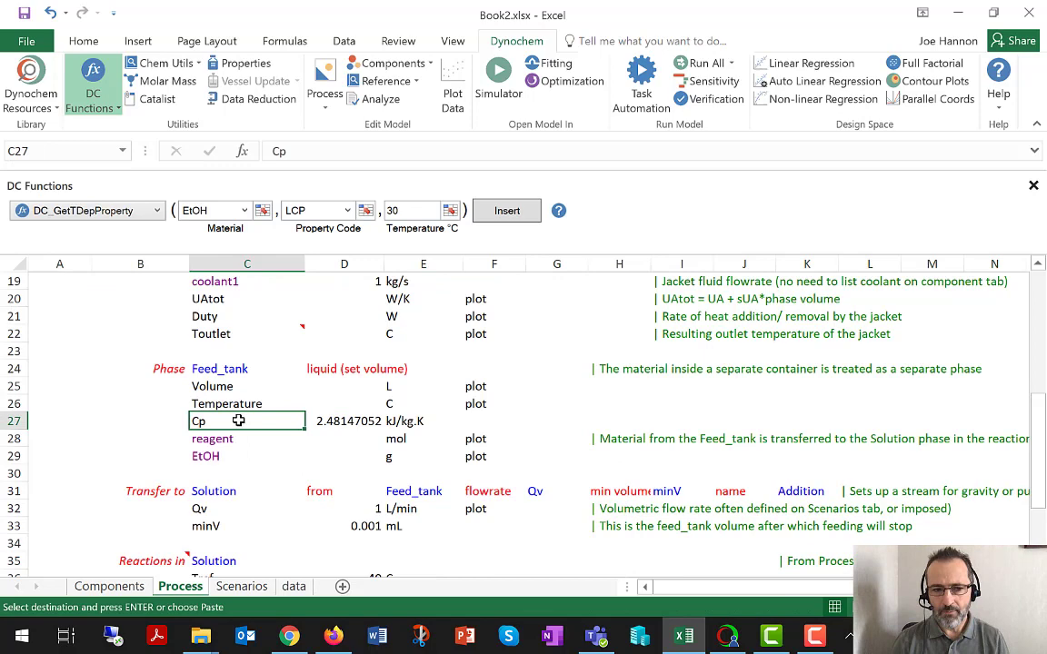
scroll(238, 421, "up", 1)
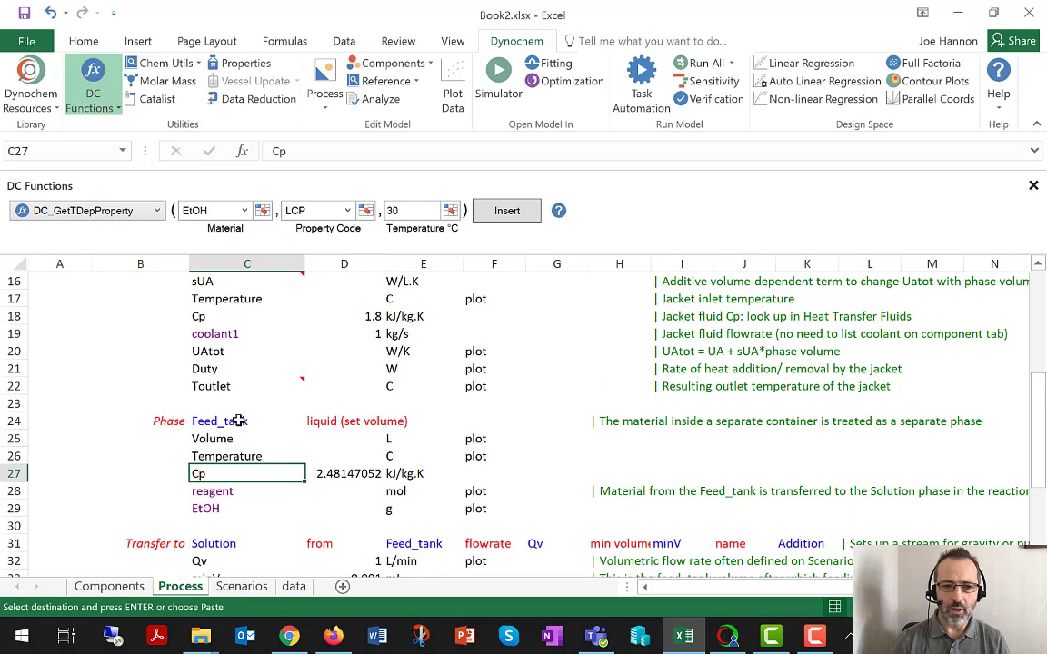
scroll(238, 420, "up", 2)
- Replace the jacket Cp of 1.8 in D18 with DC_GetTDepProperty for SYLTHERM XLT, LCP, 30 °C
left_click(364, 419)
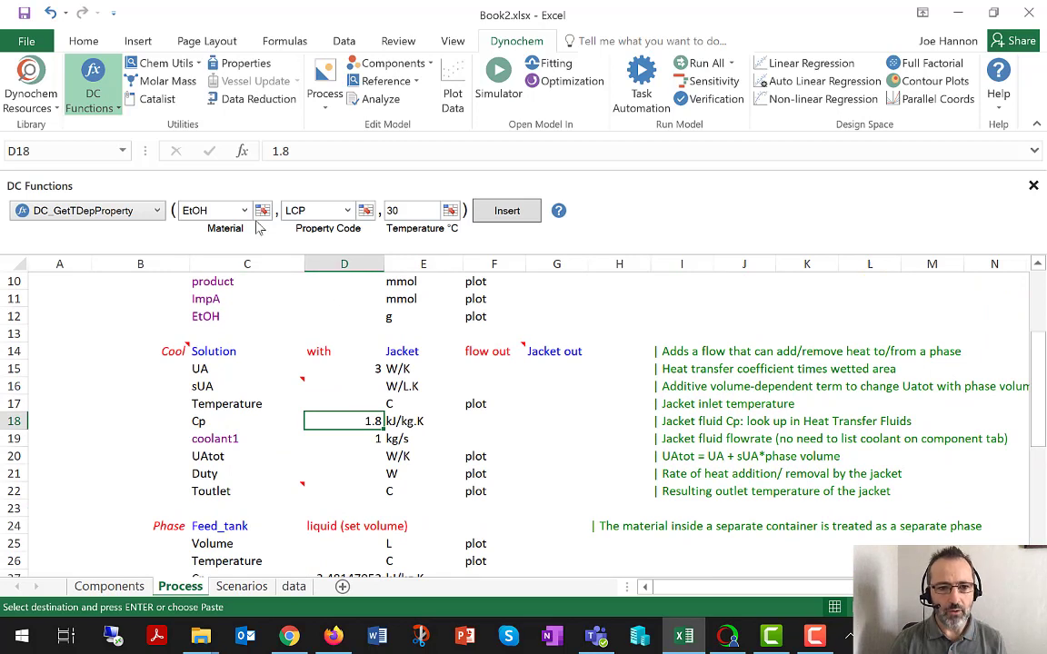
left_click(218, 210)
type("s")
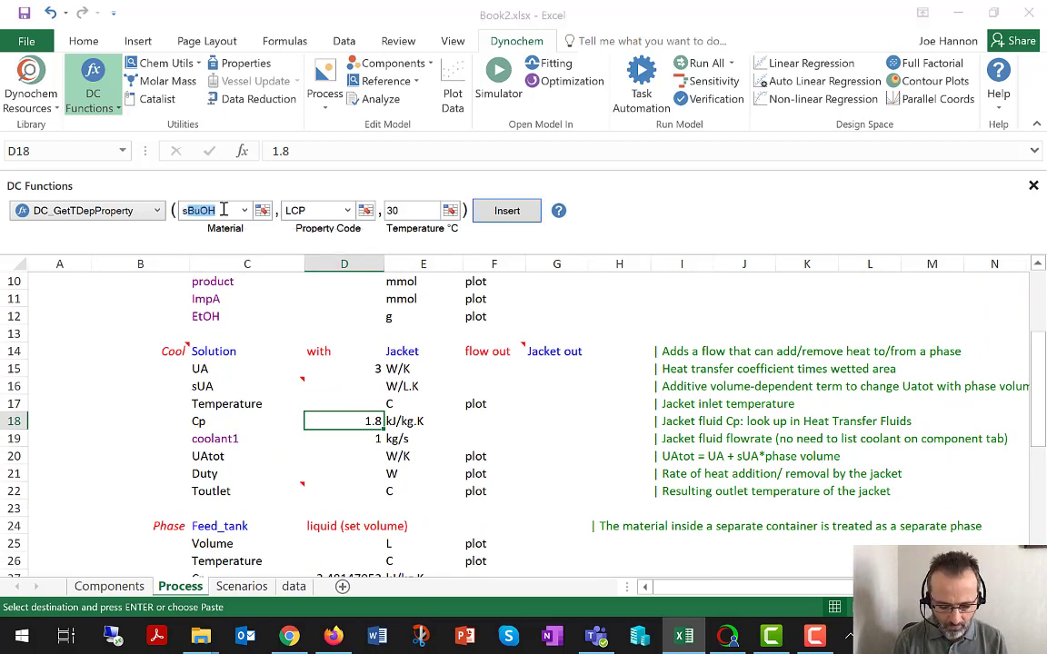
type("ylt")
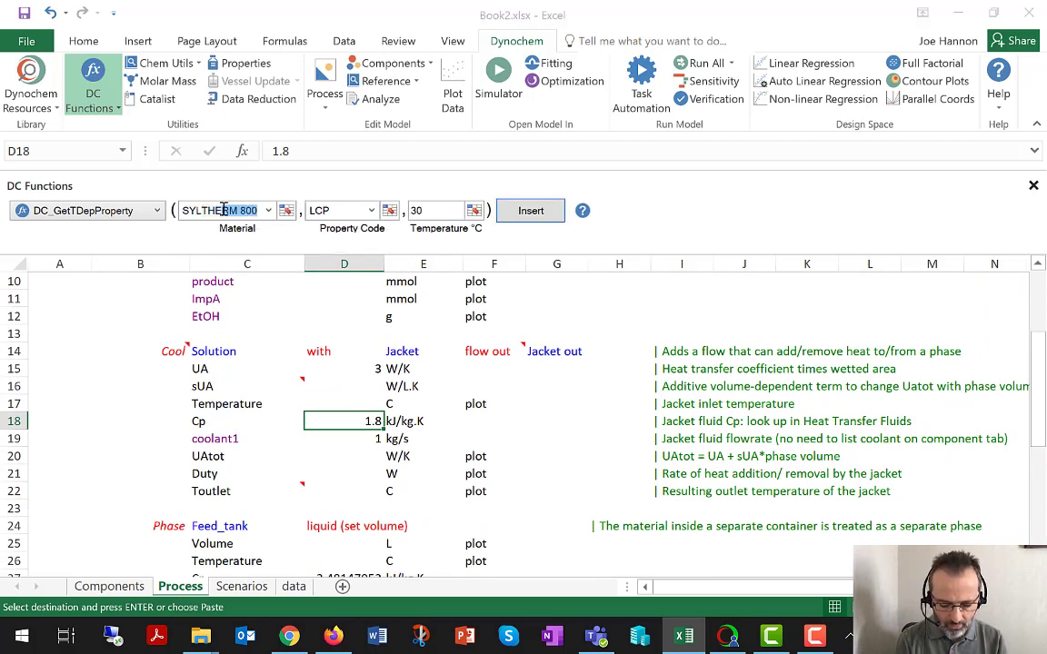
type("herm xlt")
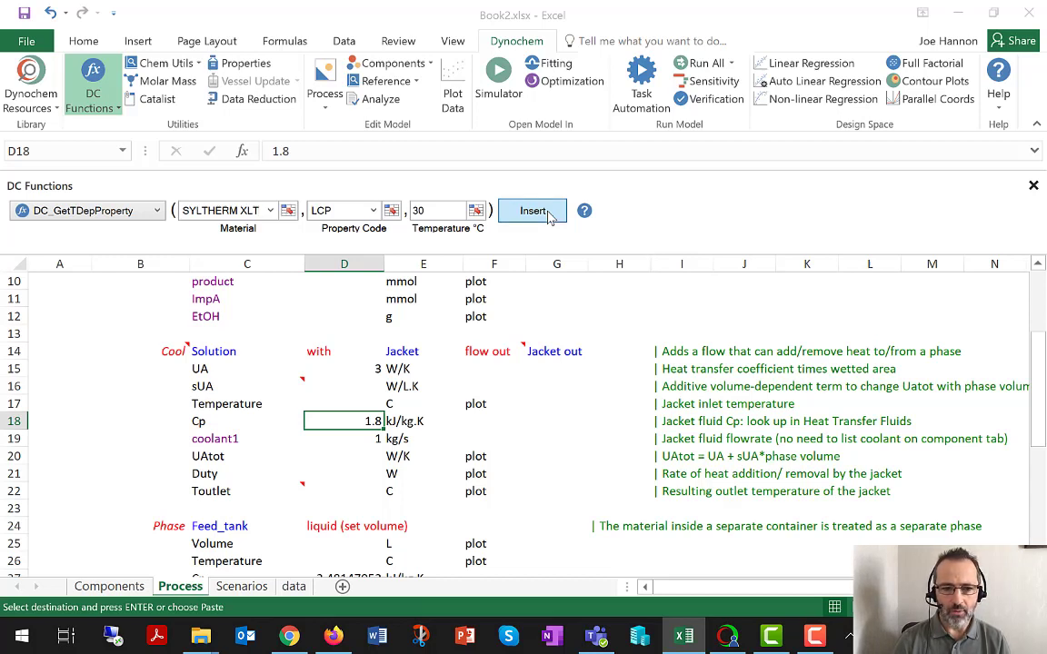
left_click(548, 216)
left_click(583, 380)
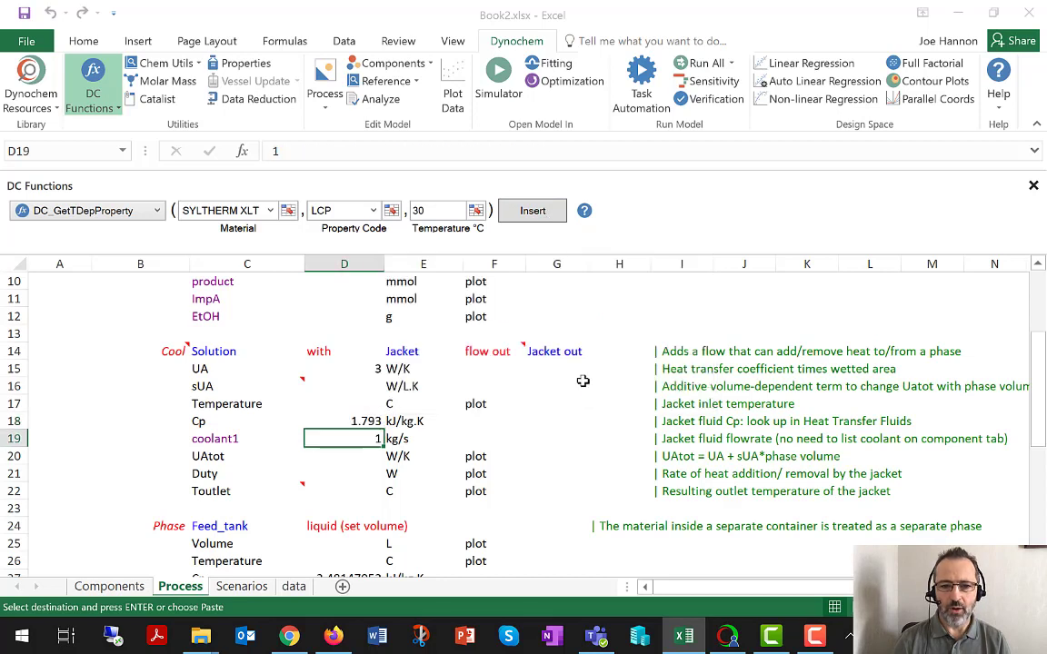
left_click(350, 421)
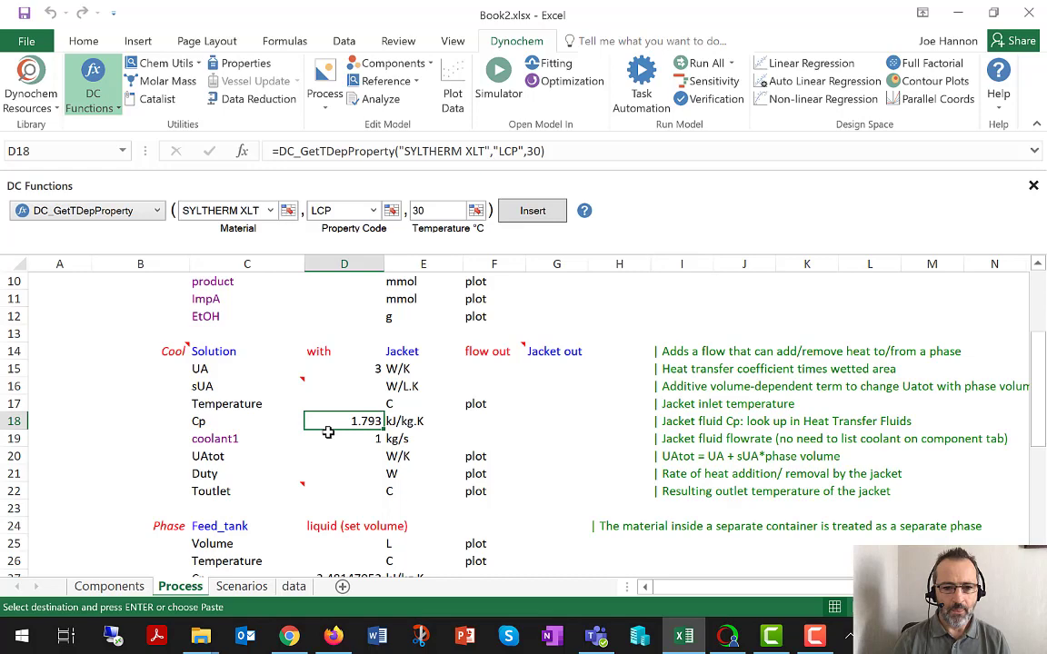
- Clear the 1 L/min Qv value in D32
scroll(328, 432, "down", 3)
scroll(328, 432, "down", 1)
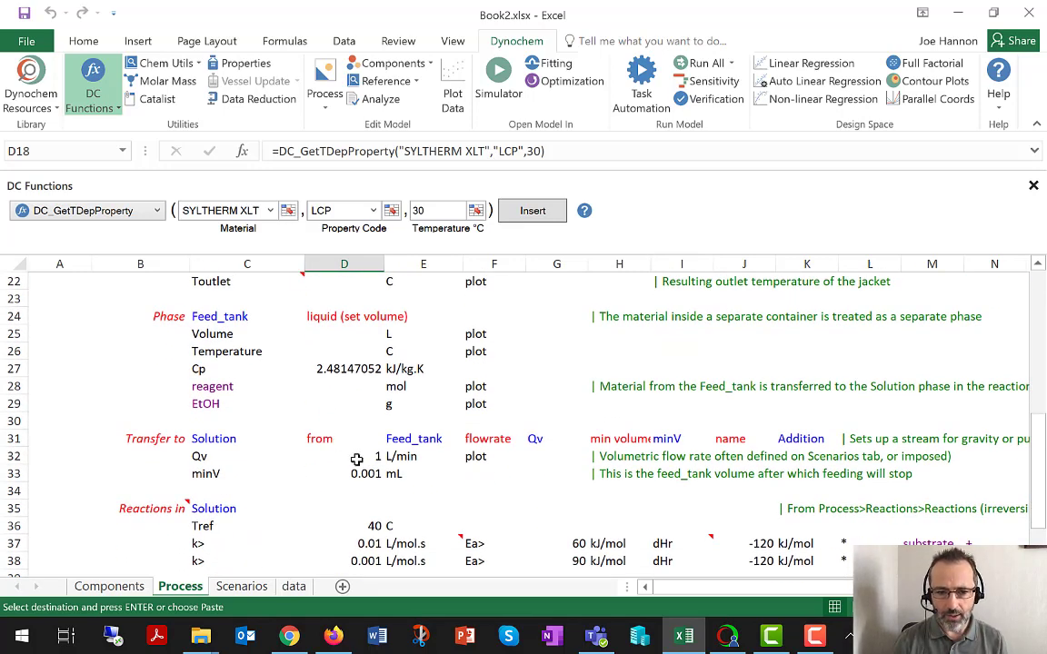
left_click(357, 459)
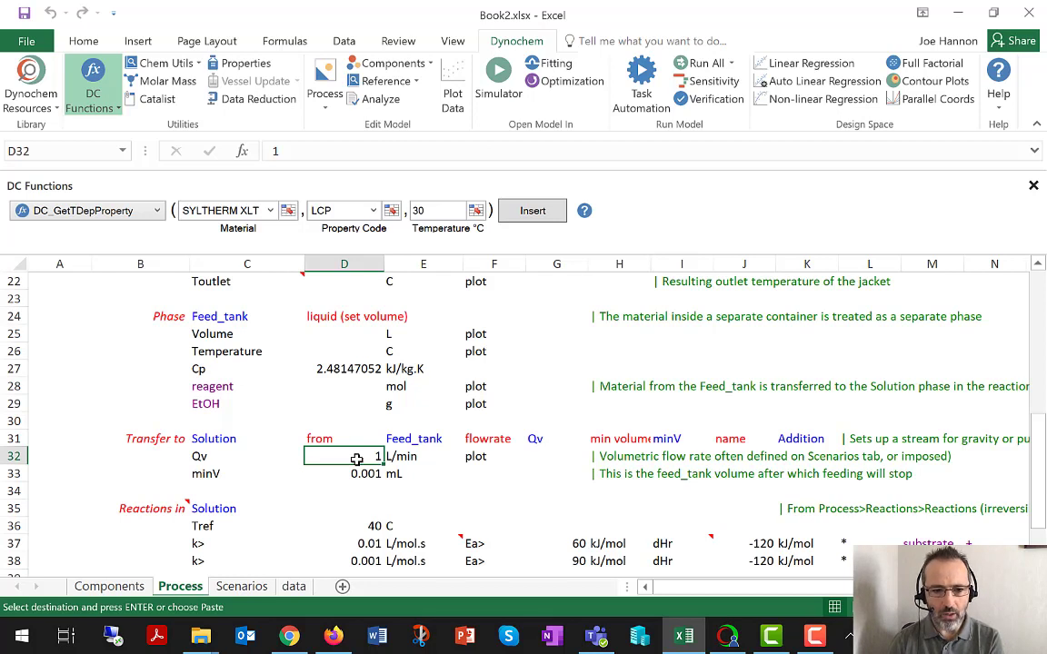
key("Delete")
key("Return")
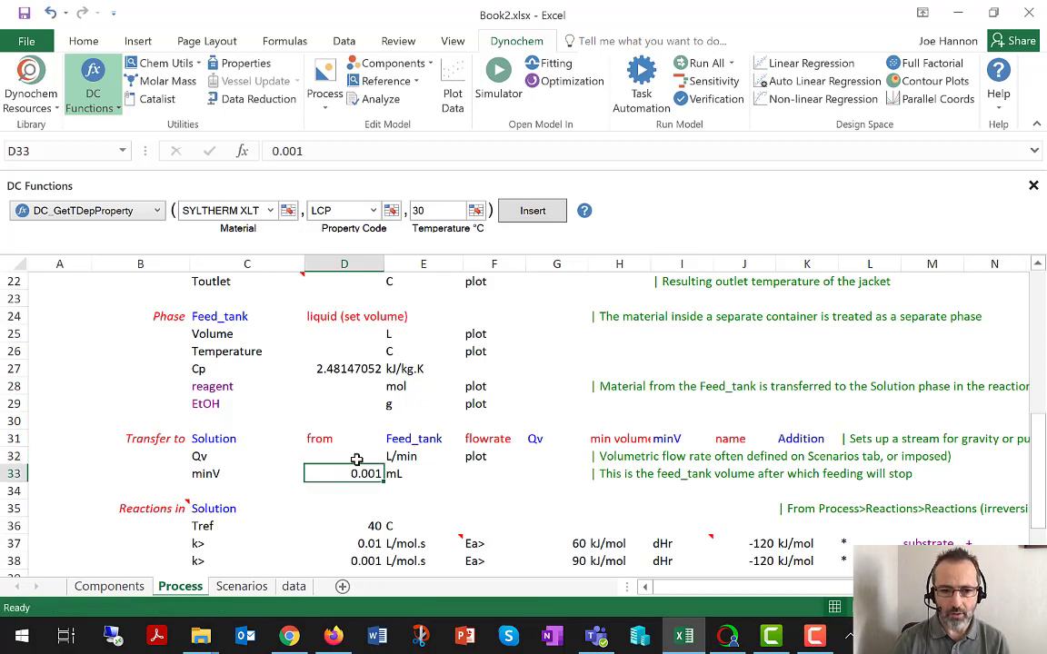
- Review the two Solution reaction rows with k of 0.01 and 0.001 L/mol.s
scroll(357, 459, "down", 2)
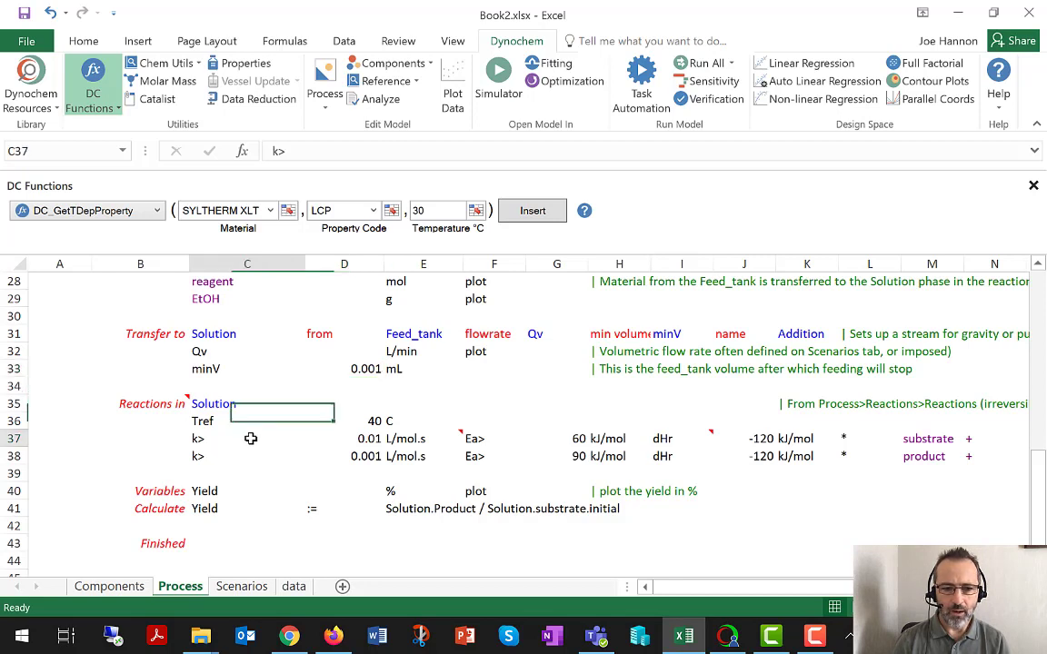
left_click_drag(250, 438, 787, 458)
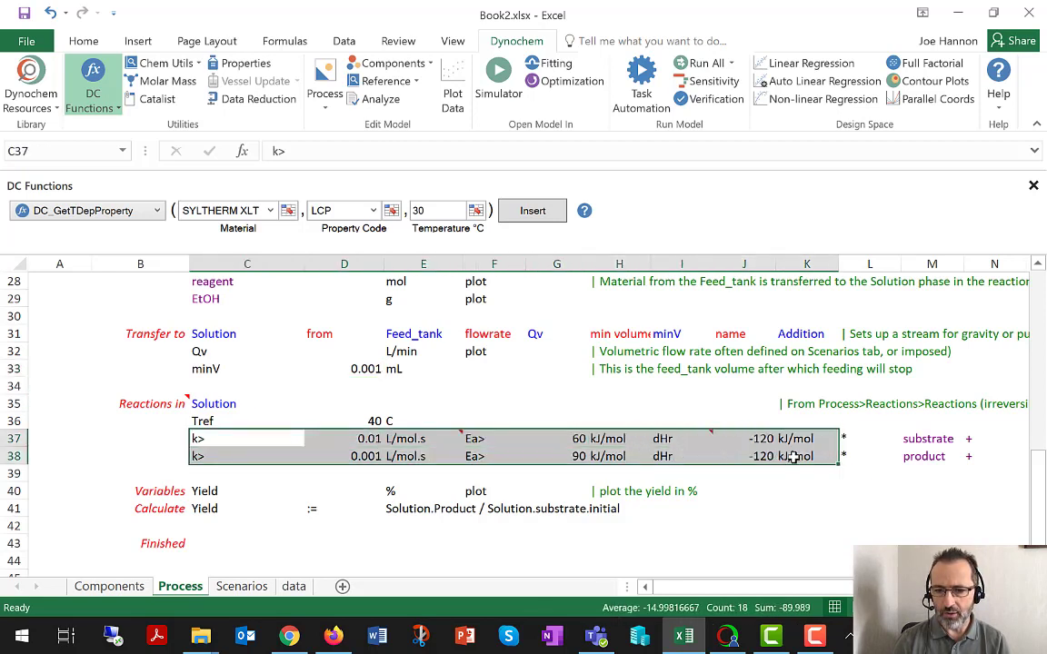
left_click(220, 439)
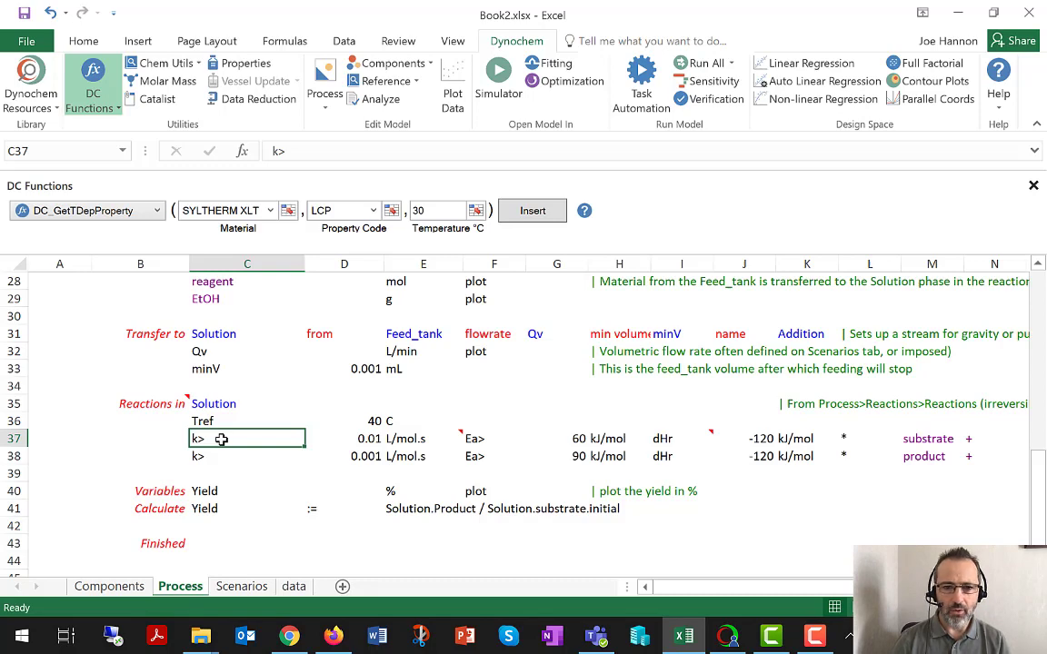
- Close the DC Functions pane and load the Book2.xlsx model into the Simulator
left_click(1033, 186)
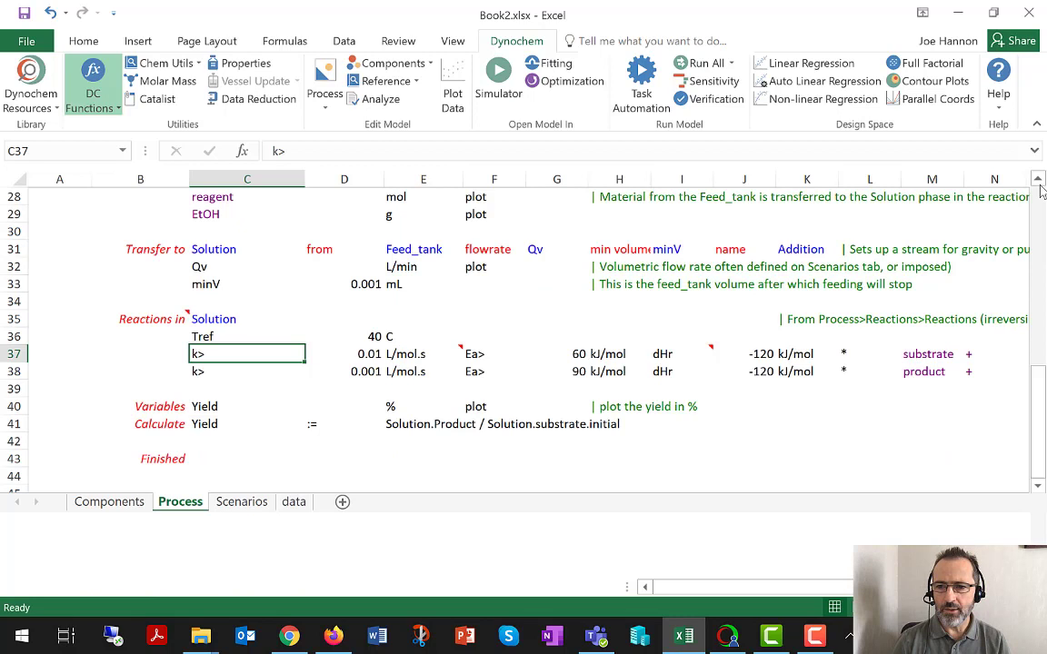
left_click(499, 78)
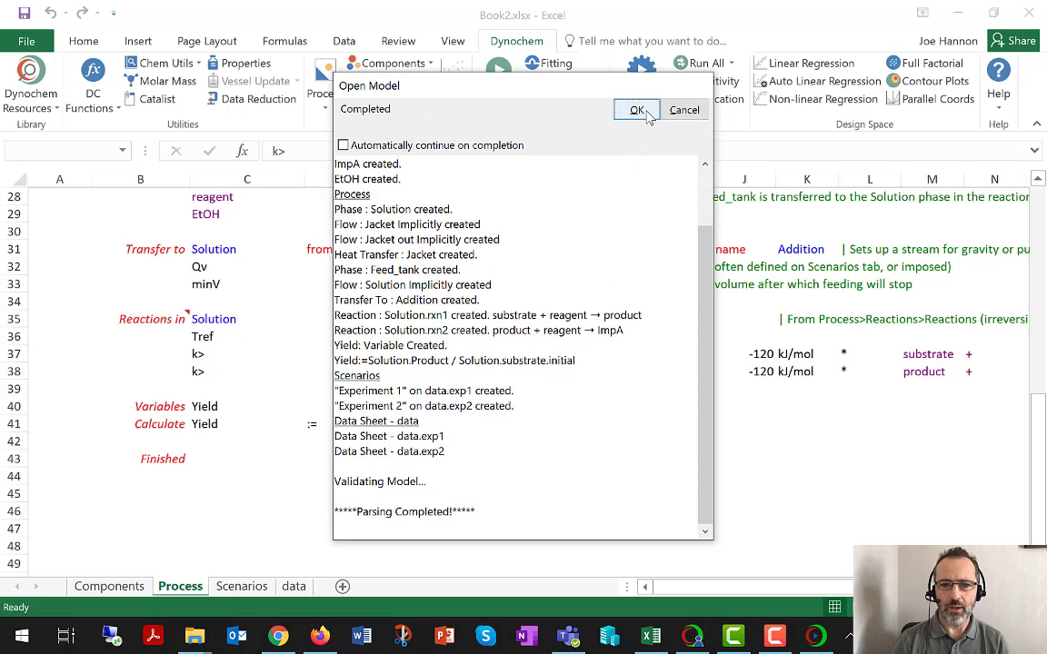
left_click(639, 111)
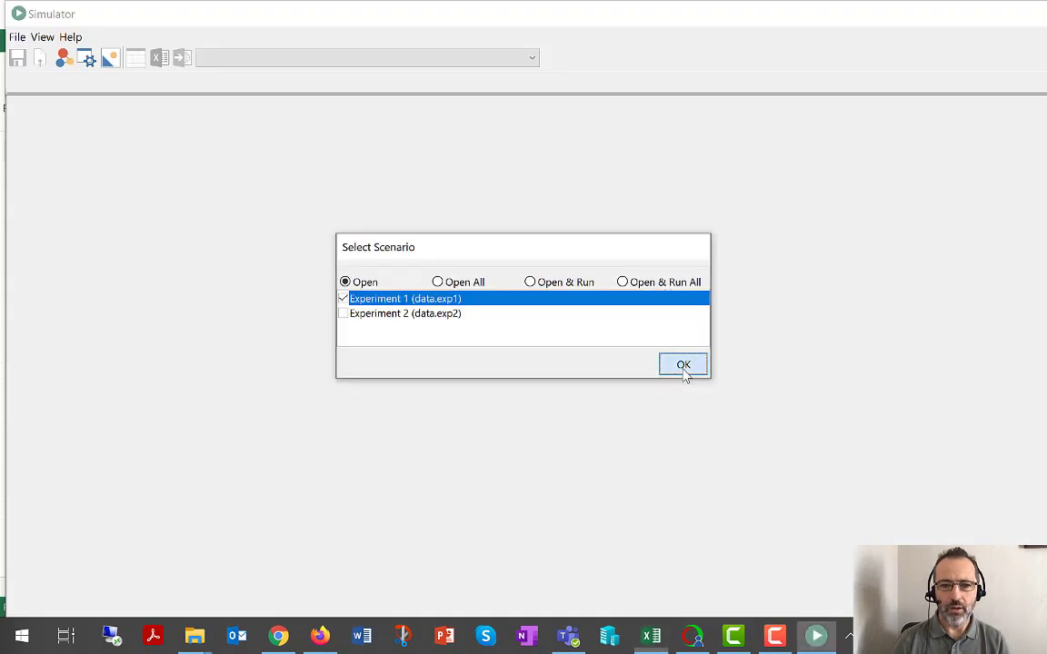
- Open the Experiment 1 scenario and run its simulation from the chart
left_click(683, 366)
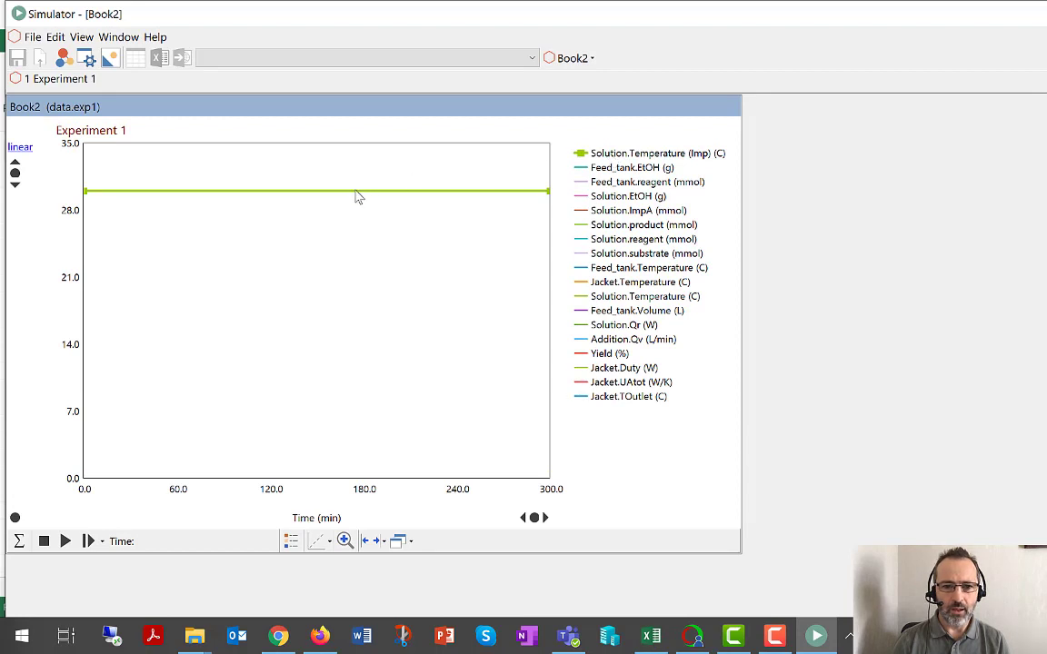
mouse_move(354, 199)
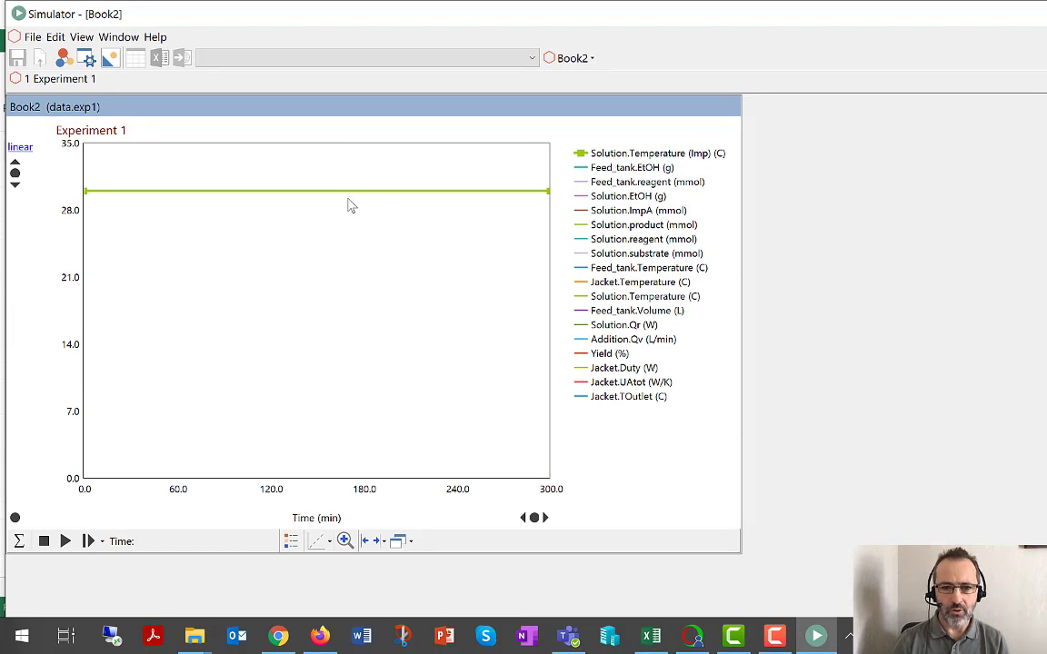
right_click(774, 220)
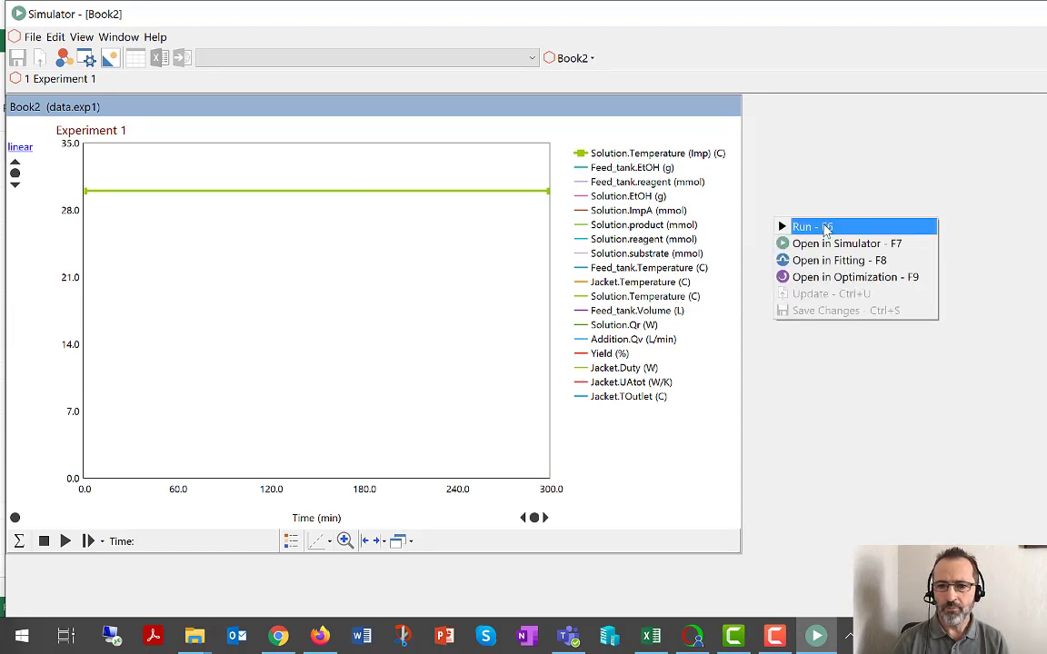
left_click(825, 229)
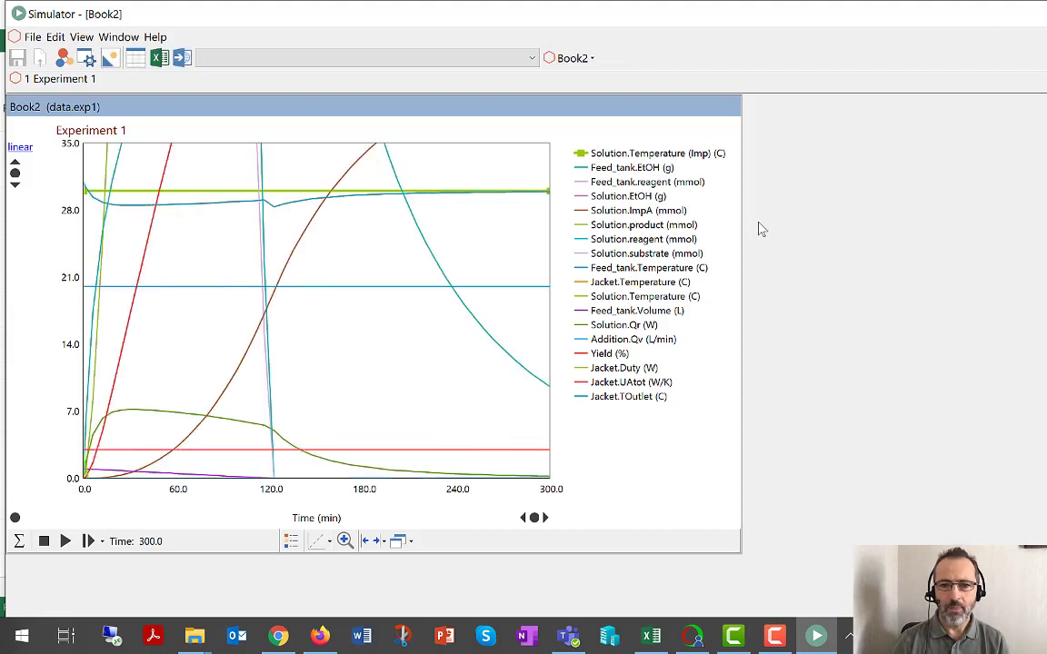
- Highlight the Jacket.Temperature, Solution.Qr and Yield curves, with Yield levelling near 80.6%
left_click(609, 283)
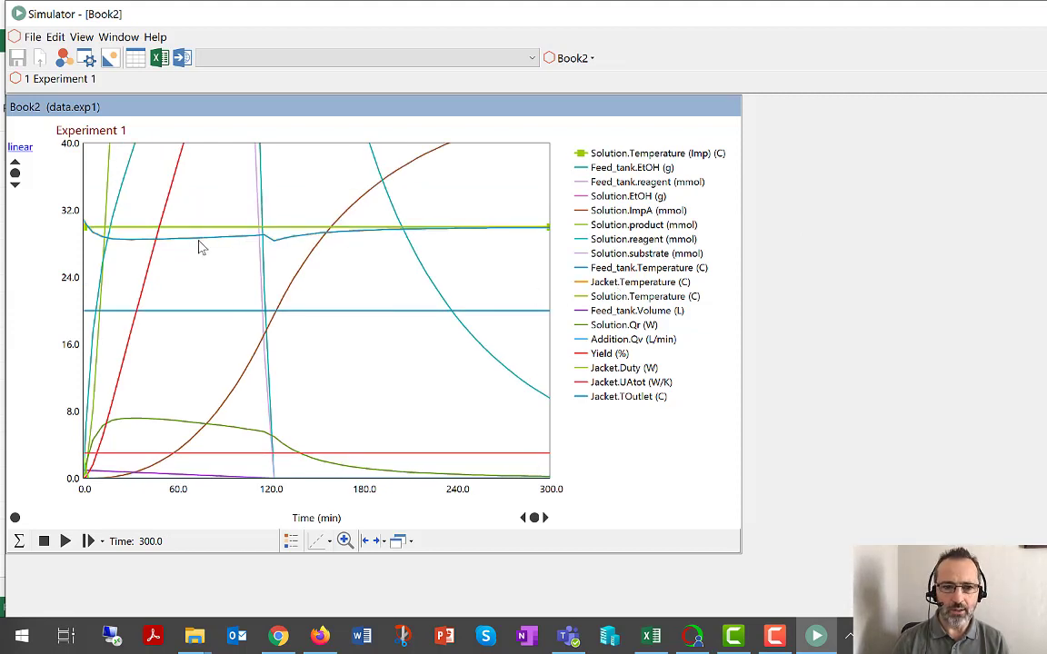
left_click(617, 327)
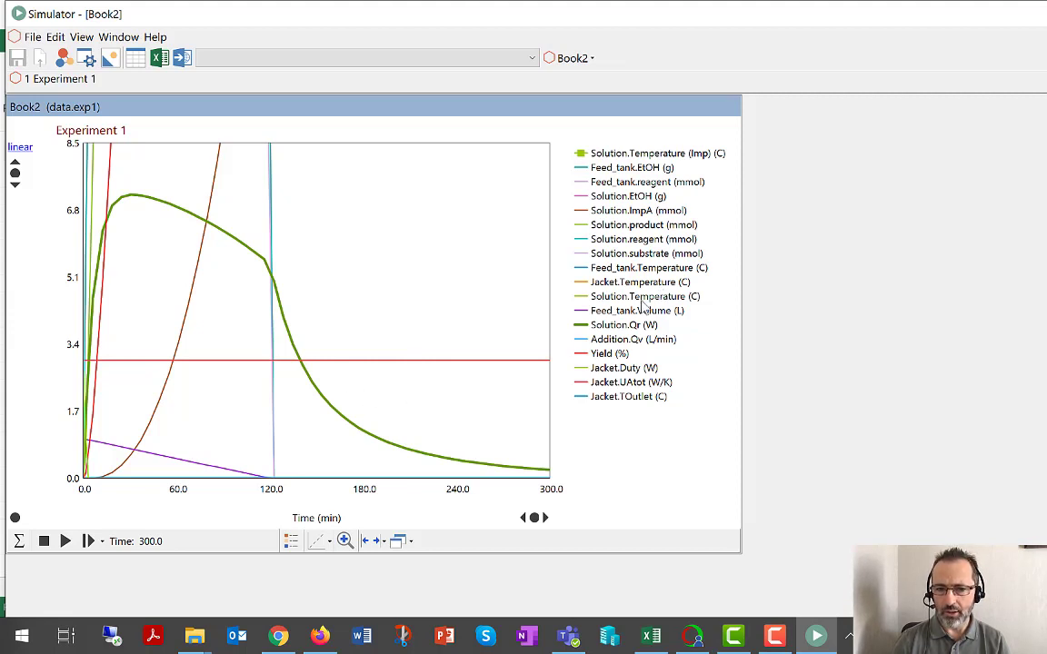
left_click(601, 355)
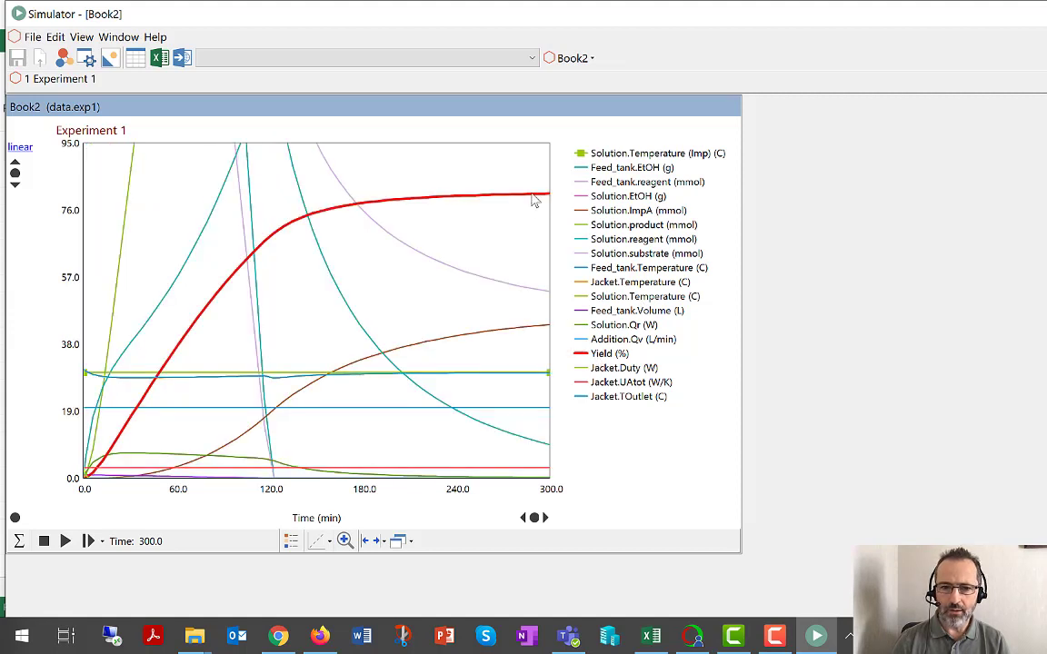
mouse_move(534, 200)
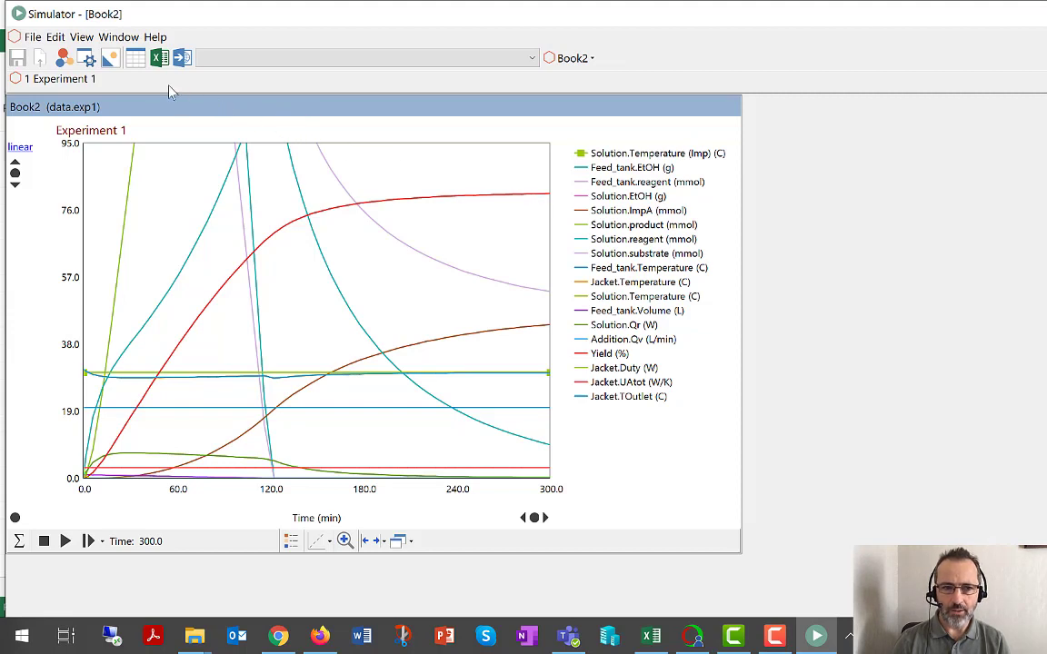
- Show the Phases values in a floating panel widened to reveal the jacket columns
left_click(110, 59)
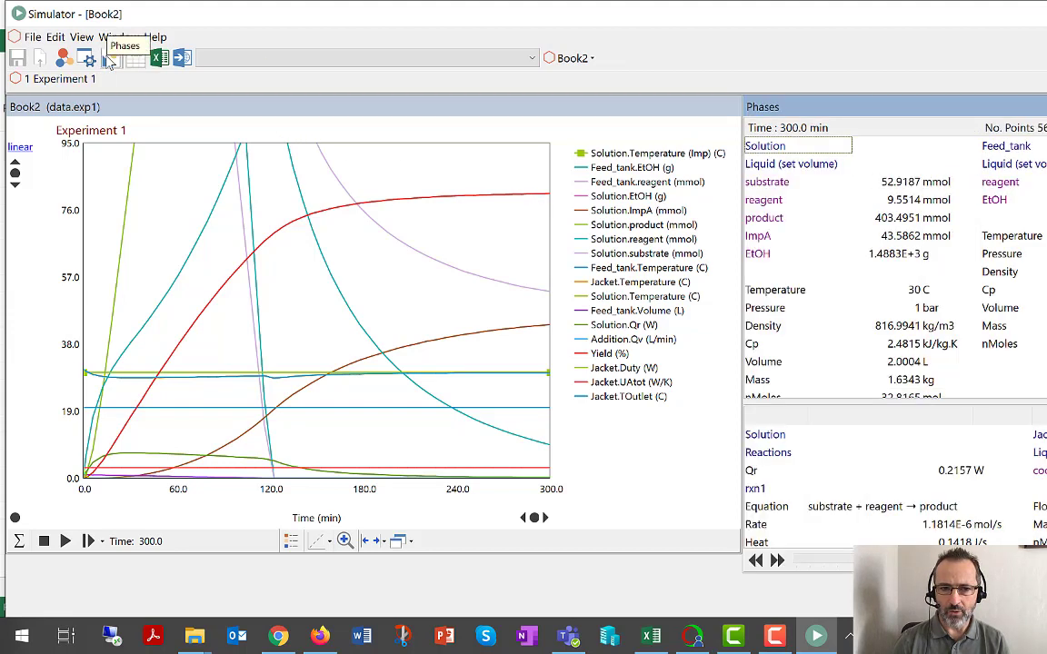
left_click_drag(840, 107, 168, 118)
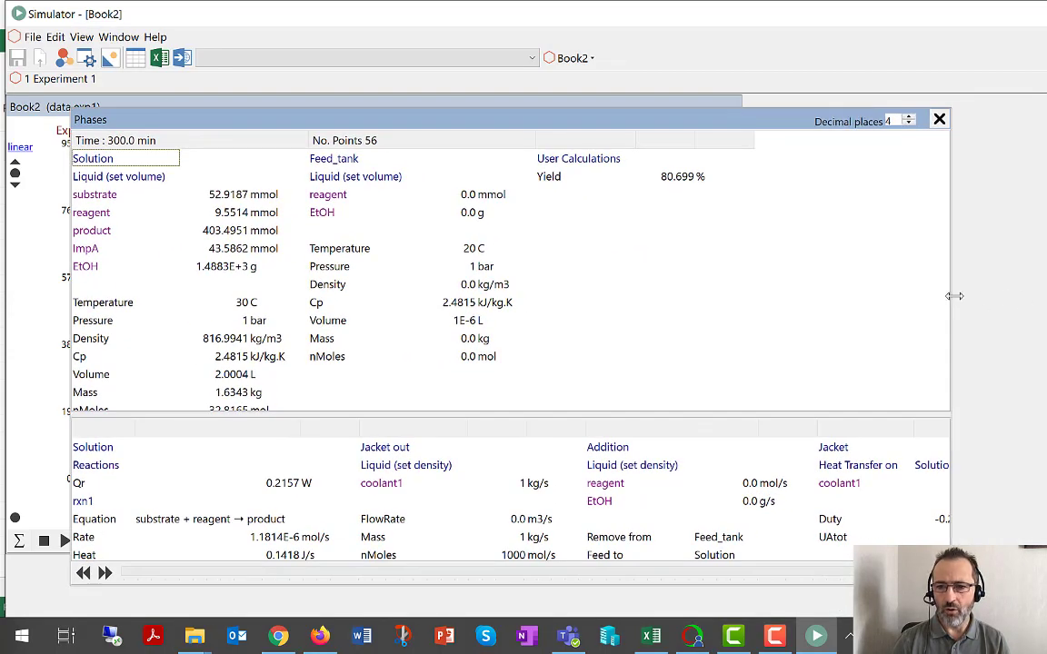
left_click_drag(954, 295, 1025, 303)
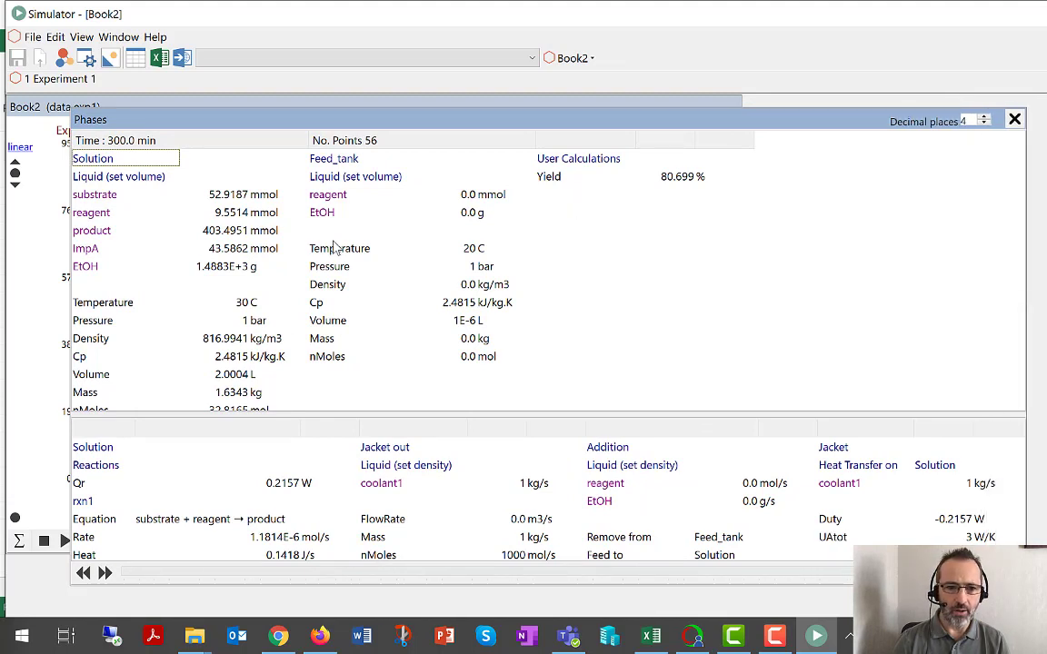
left_click(114, 195)
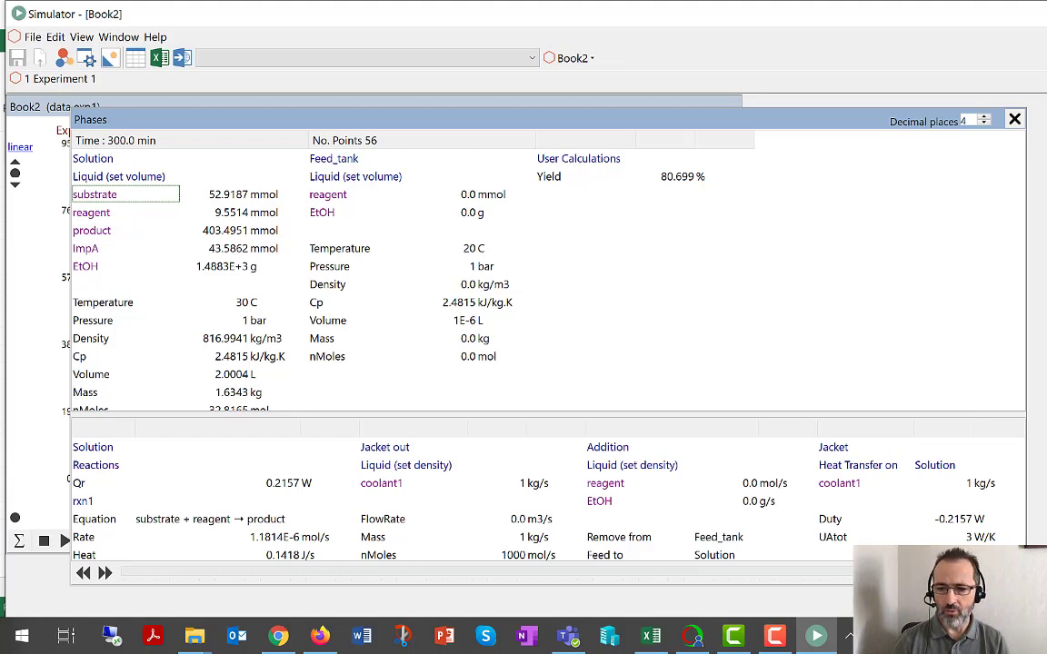
- Move back to 177.551 min and check Cp 2.4815 for solution and feed tank, 1.793 for jacket
left_click_drag(923, 536, 669, 535)
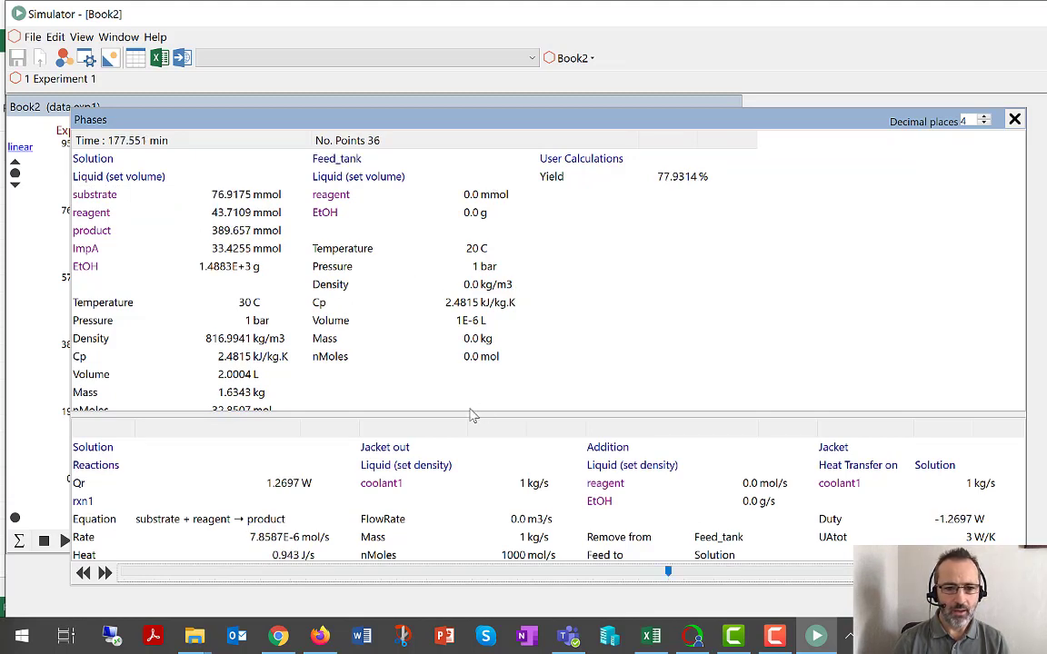
left_click(244, 360)
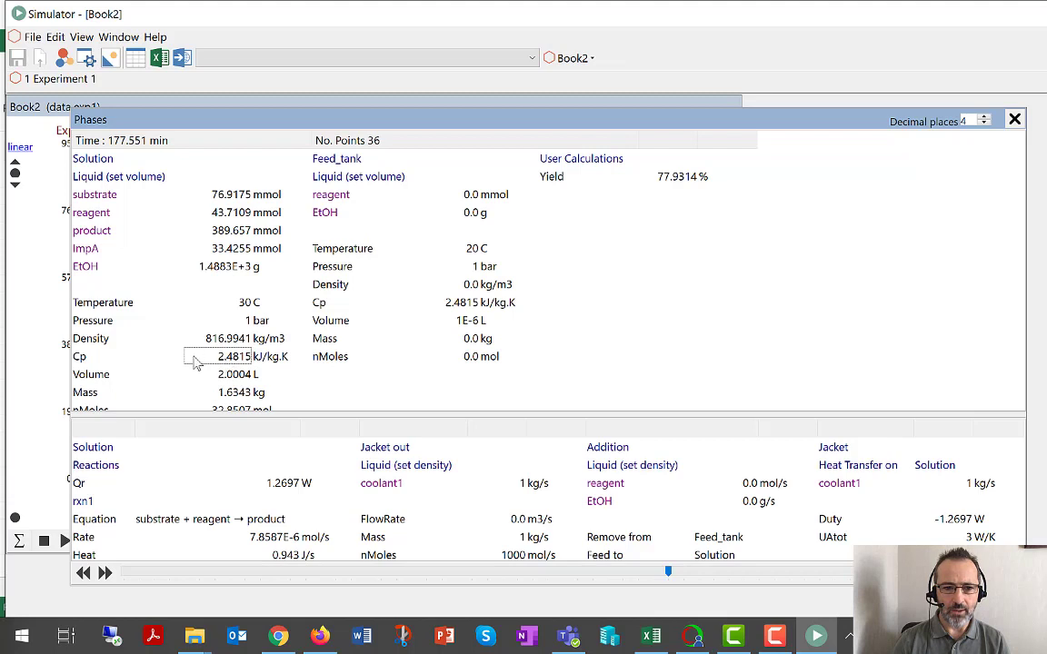
left_click(464, 307)
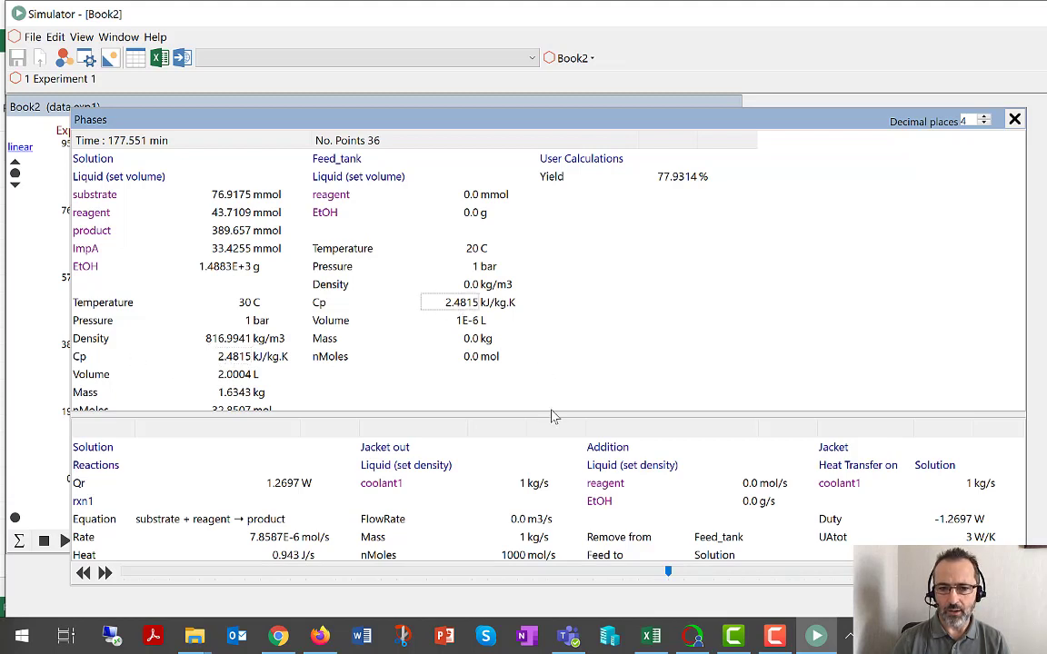
left_click_drag(553, 413, 569, 280)
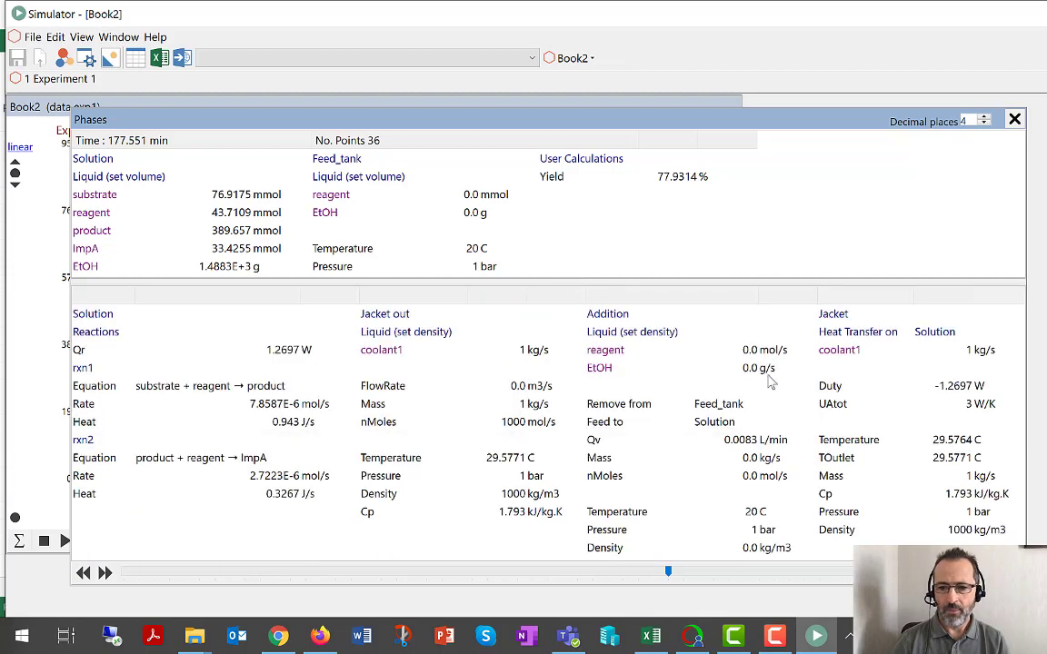
left_click(959, 496)
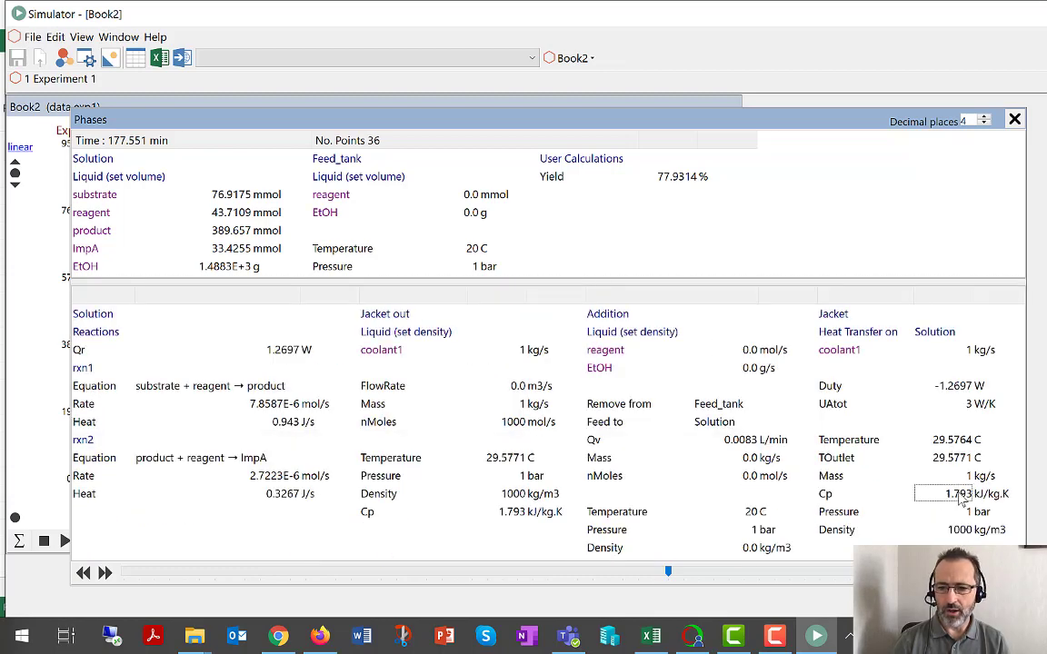